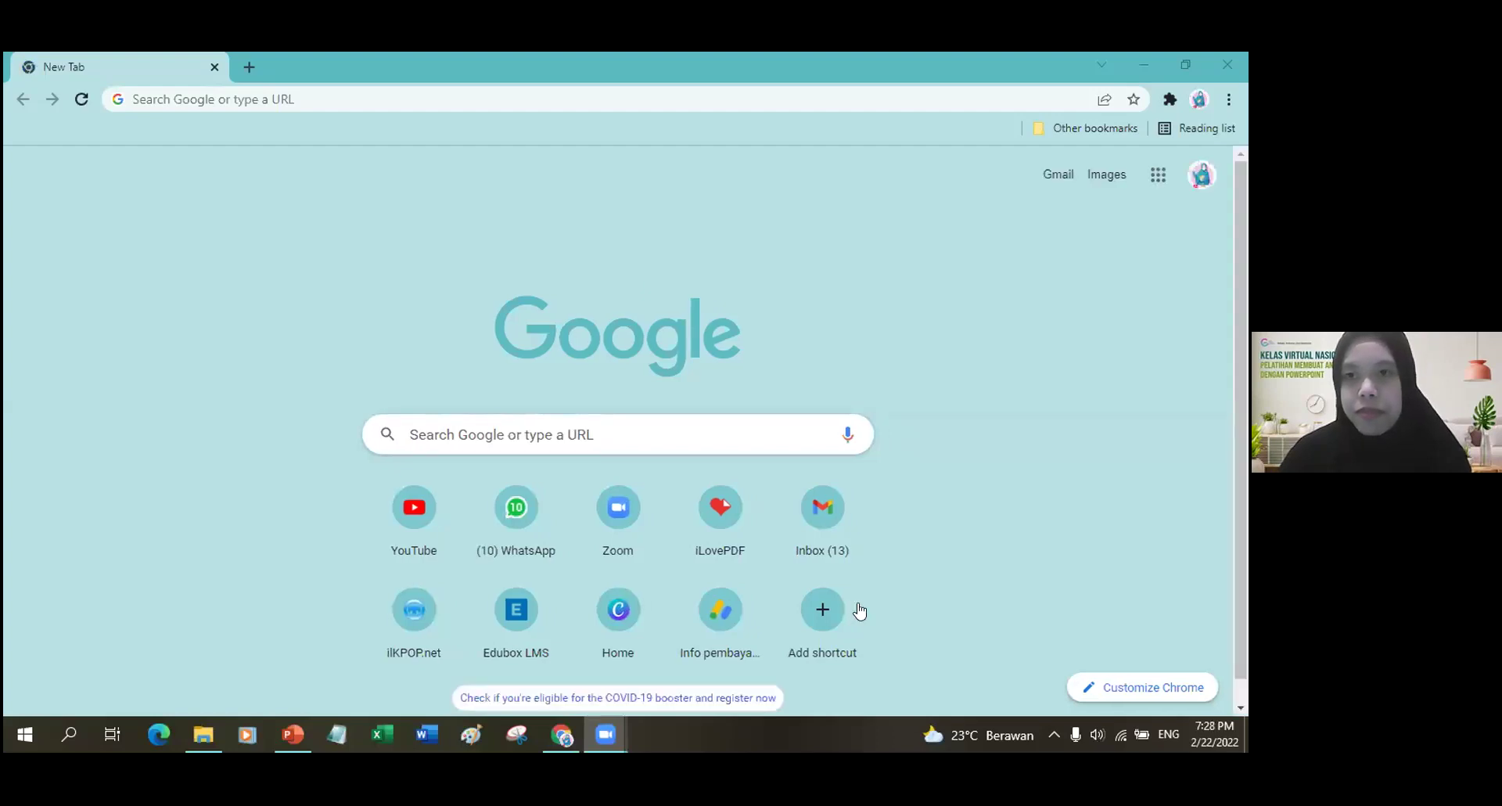
Open the dafont.com website
{"action": "left_click", "coordinate": [321, 99]}
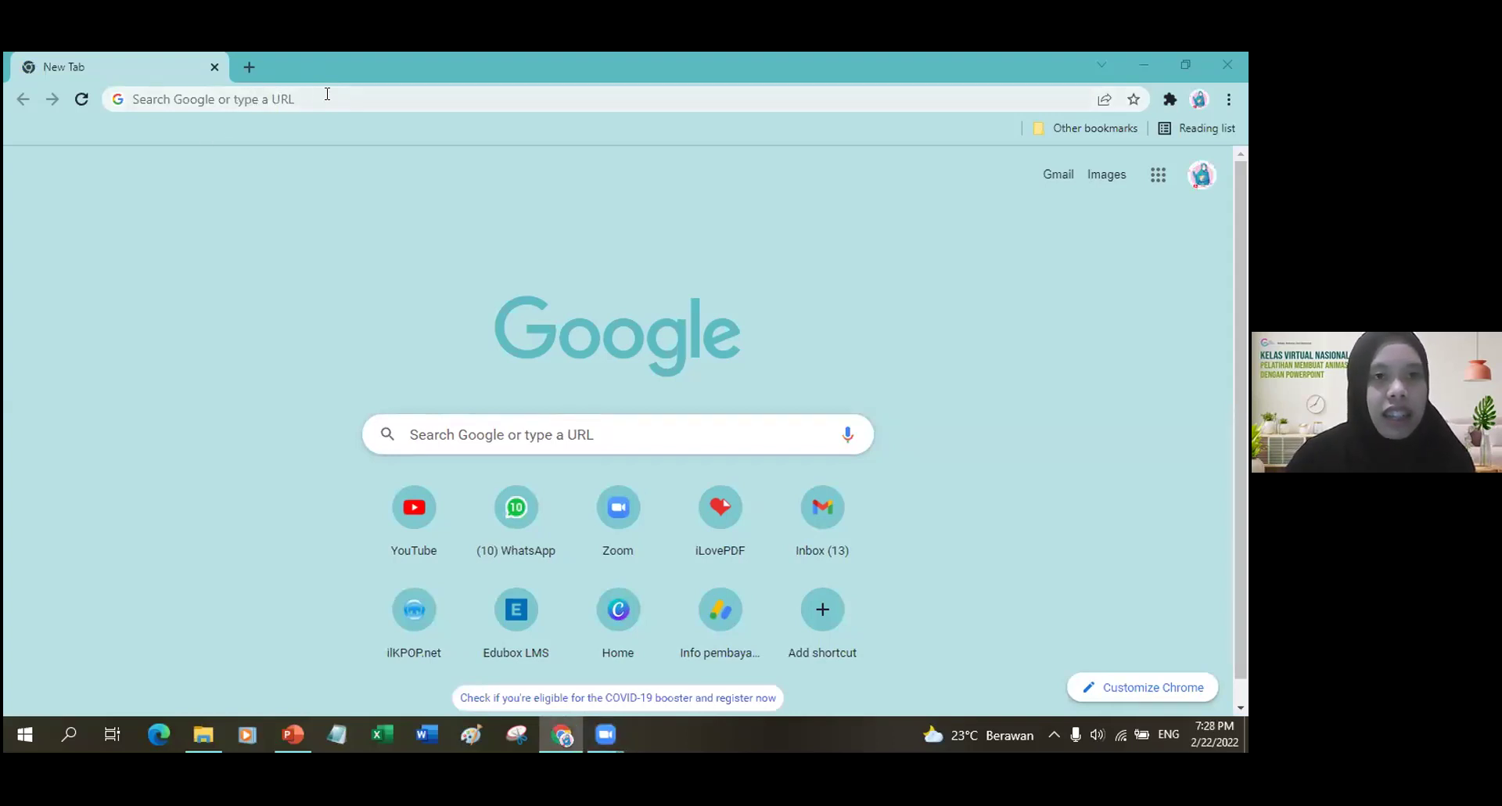
{"action": "left_click", "coordinate": [307, 97]}
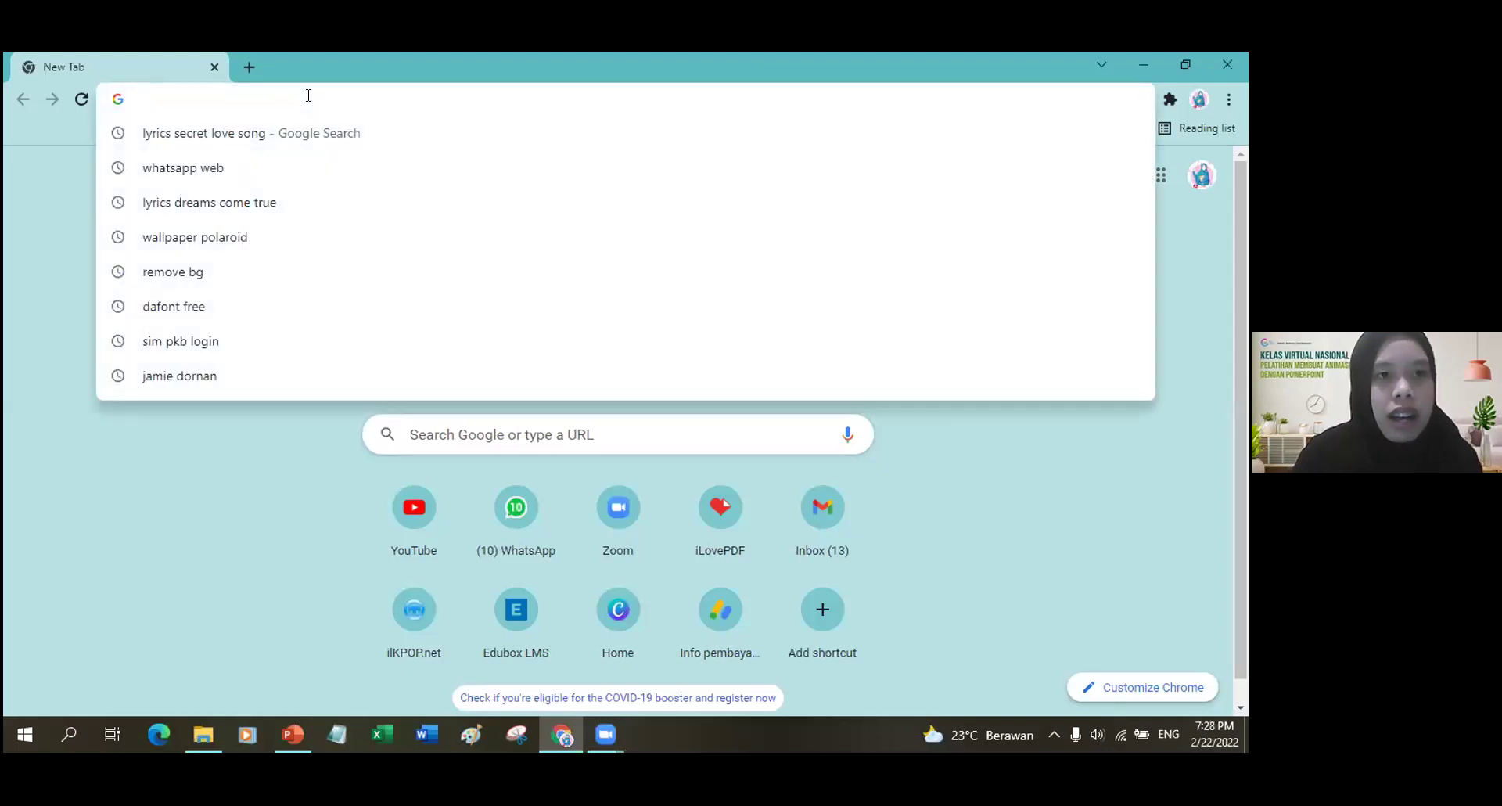
{"action": "type", "text": "DAFONT.COM"}
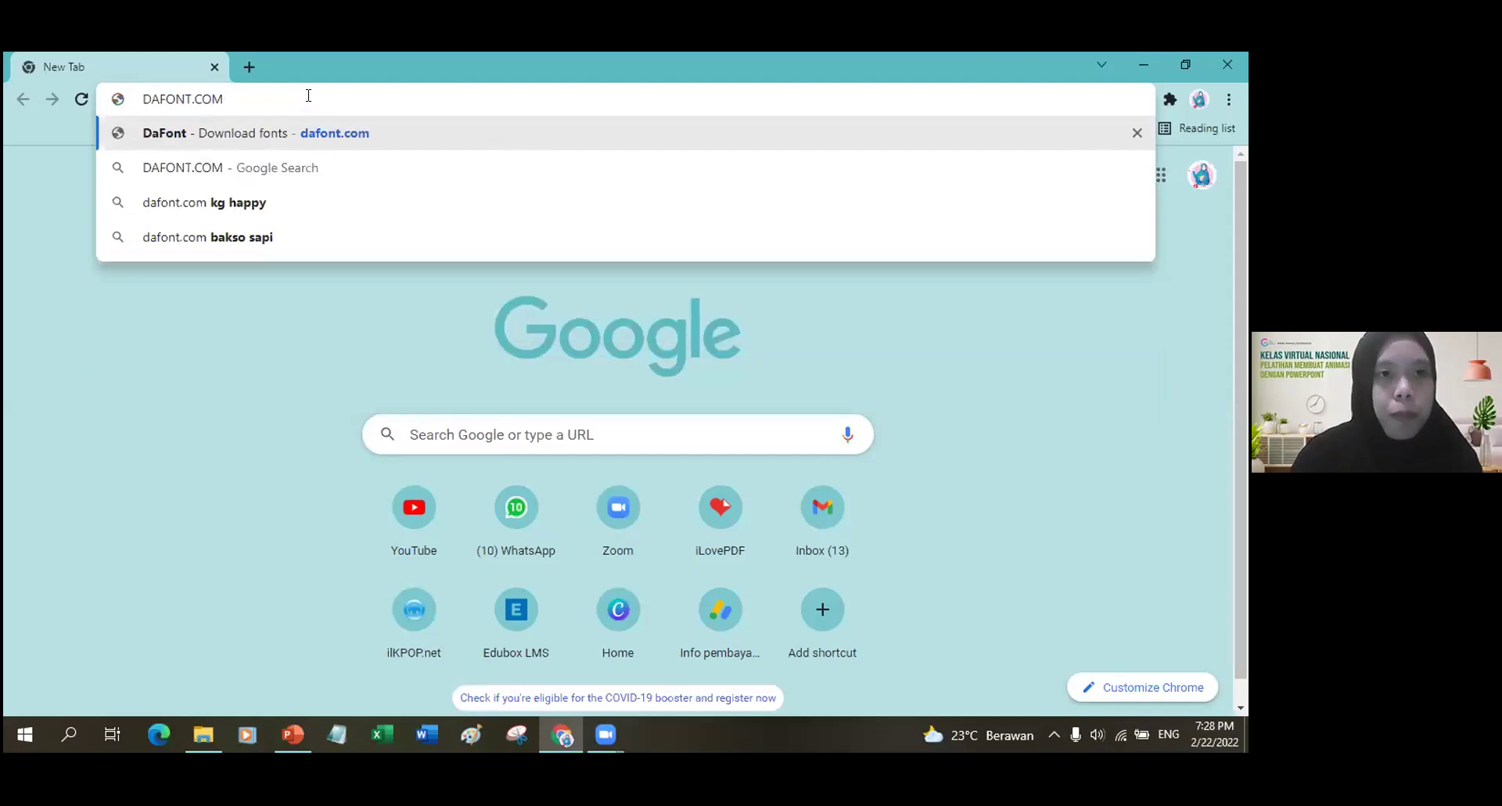
{"action": "key", "text": "Return"}
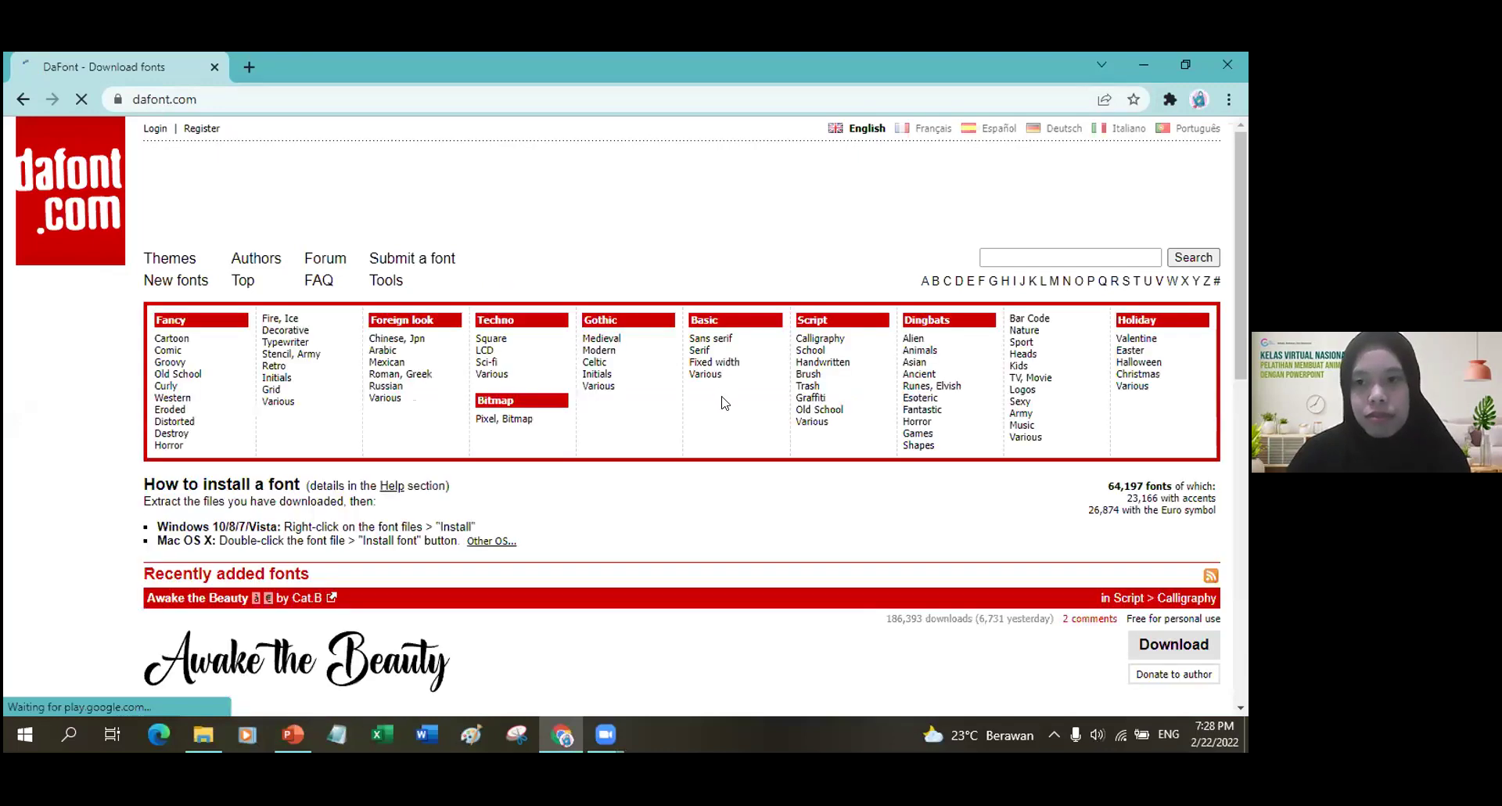
Examine the theme categories and the recently added fonts on the DaFont home page
{"action": "scroll", "coordinate": [721, 406], "scroll_direction": "down", "scroll_amount": 1}
{"action": "scroll", "coordinate": [658, 429], "scroll_direction": "down", "scroll_amount": 3}
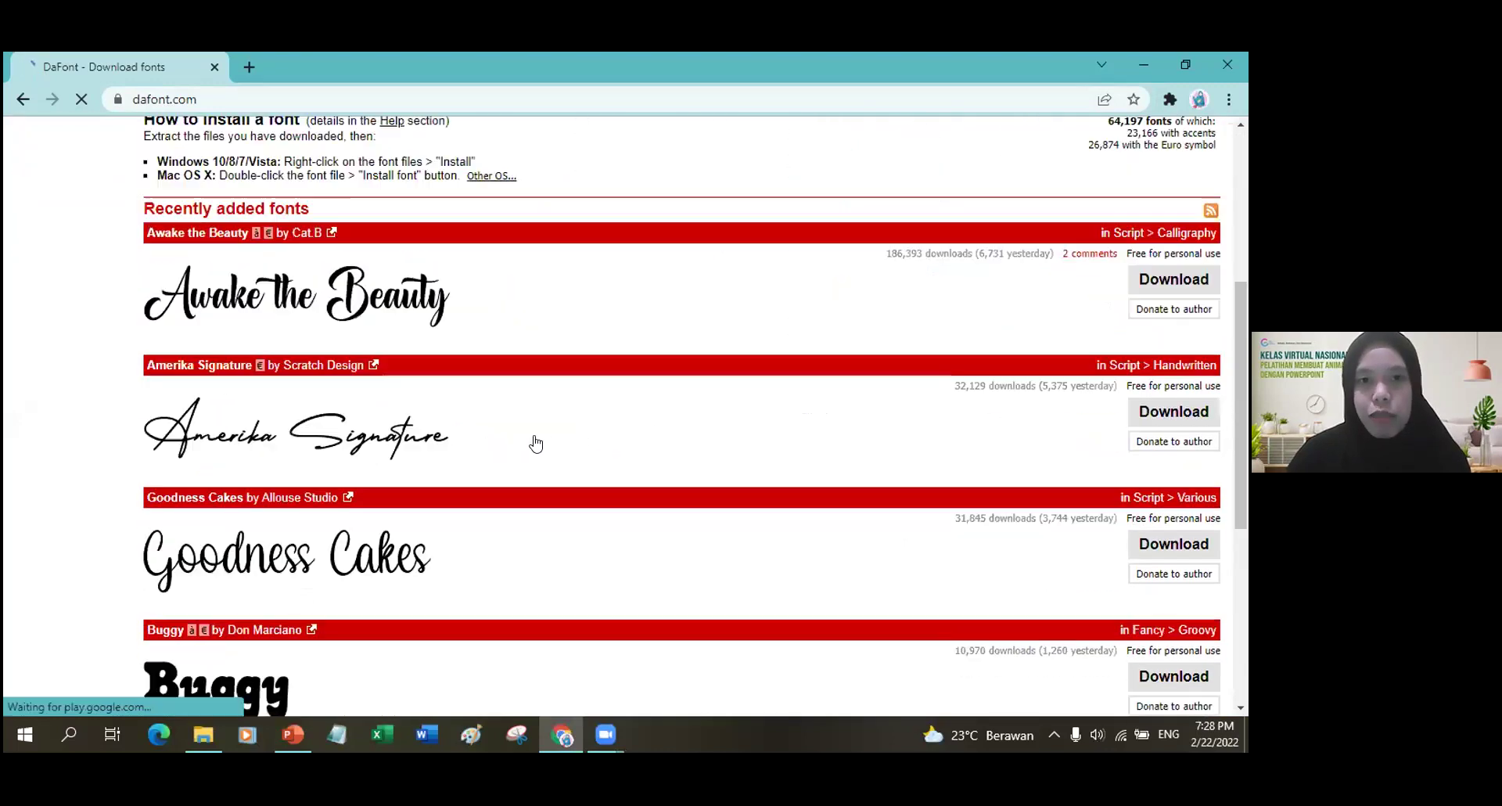
{"action": "scroll", "coordinate": [564, 438], "scroll_direction": "up", "scroll_amount": 4}
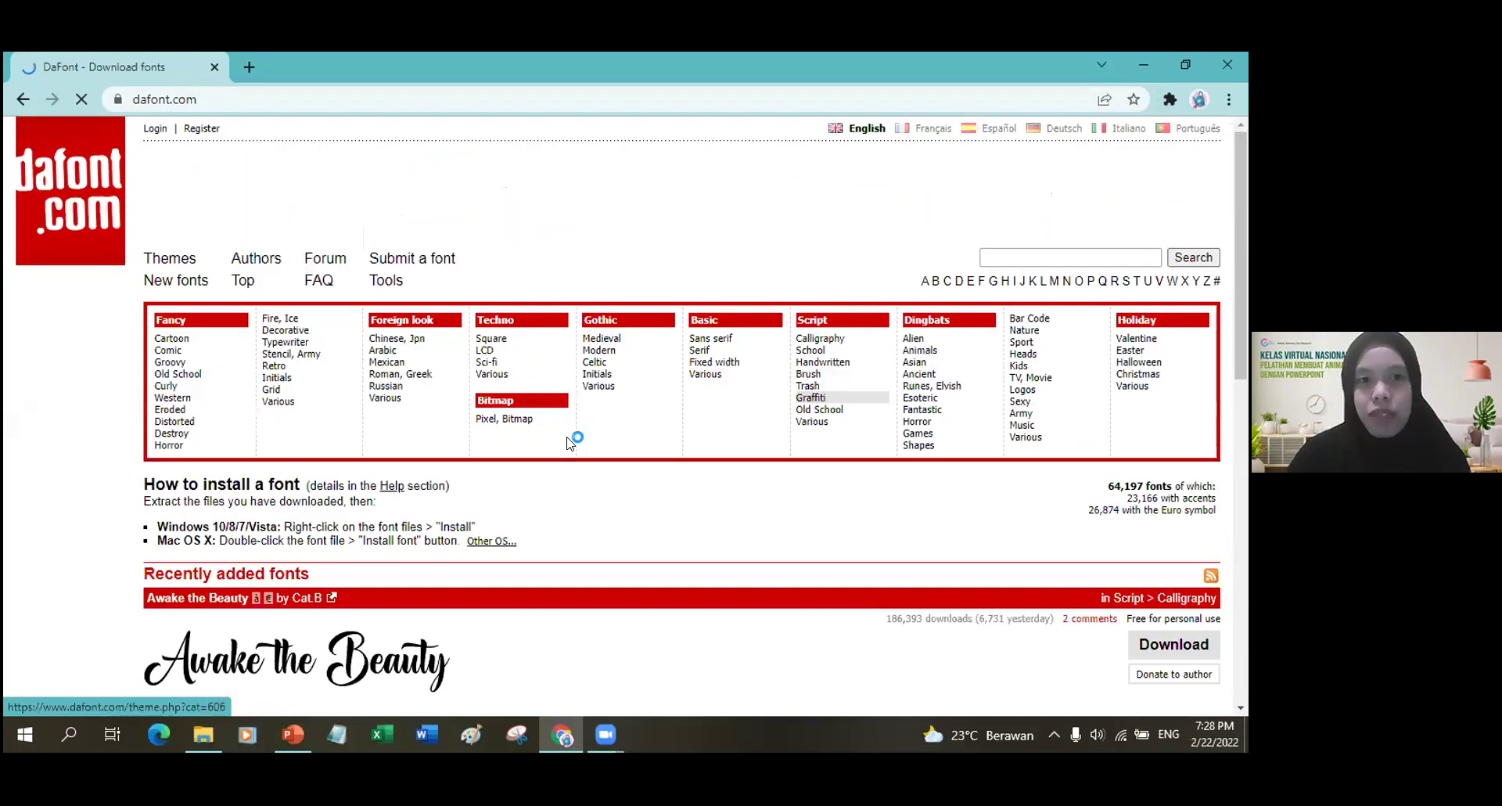
{"action": "scroll", "coordinate": [572, 442], "scroll_direction": "down", "scroll_amount": 3}
{"action": "scroll", "coordinate": [567, 443], "scroll_direction": "down", "scroll_amount": 6}
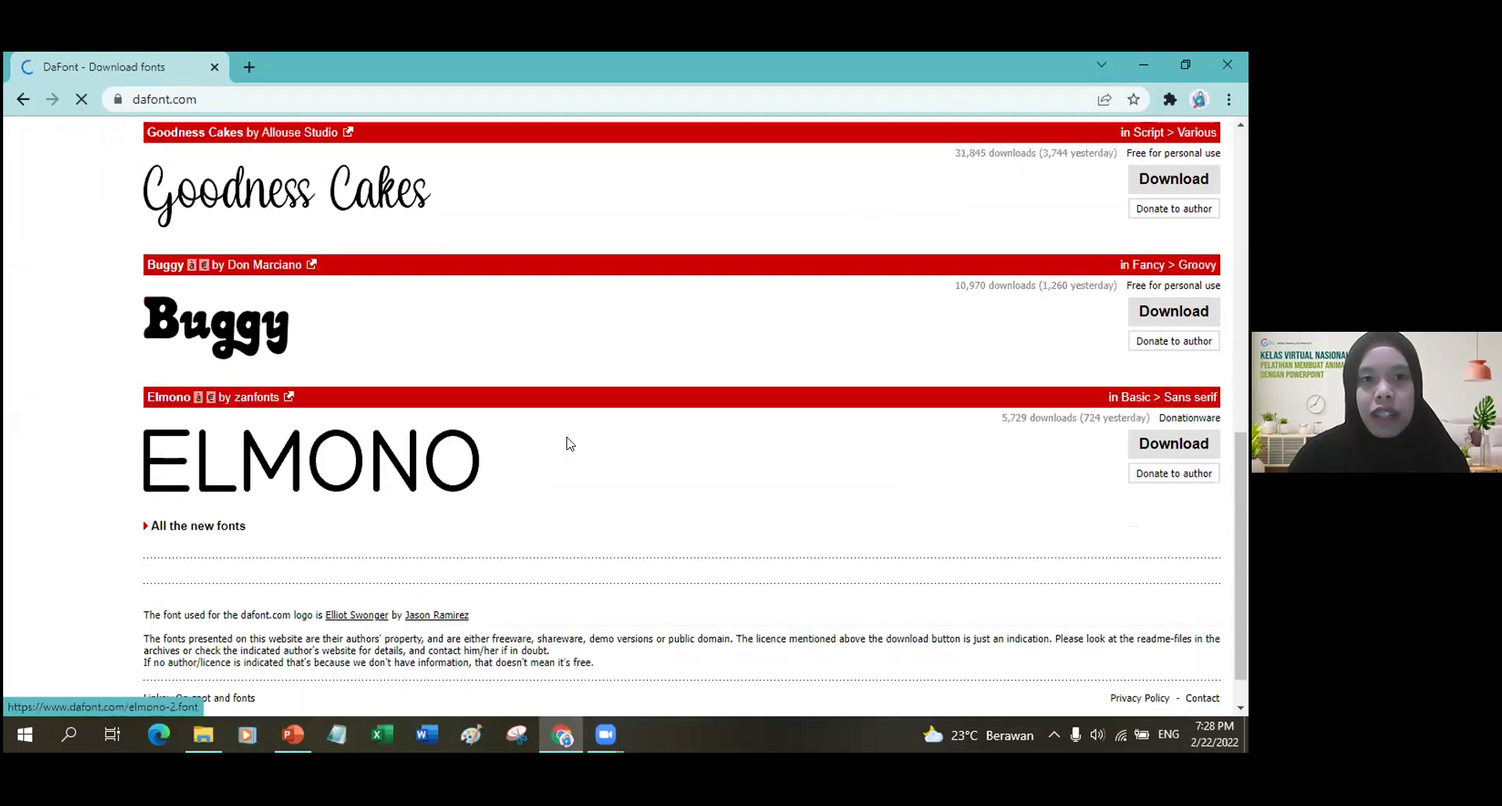
{"action": "scroll", "coordinate": [543, 446], "scroll_direction": "up", "scroll_amount": 5}
{"action": "scroll", "coordinate": [212, 426], "scroll_direction": "up", "scroll_amount": 2}
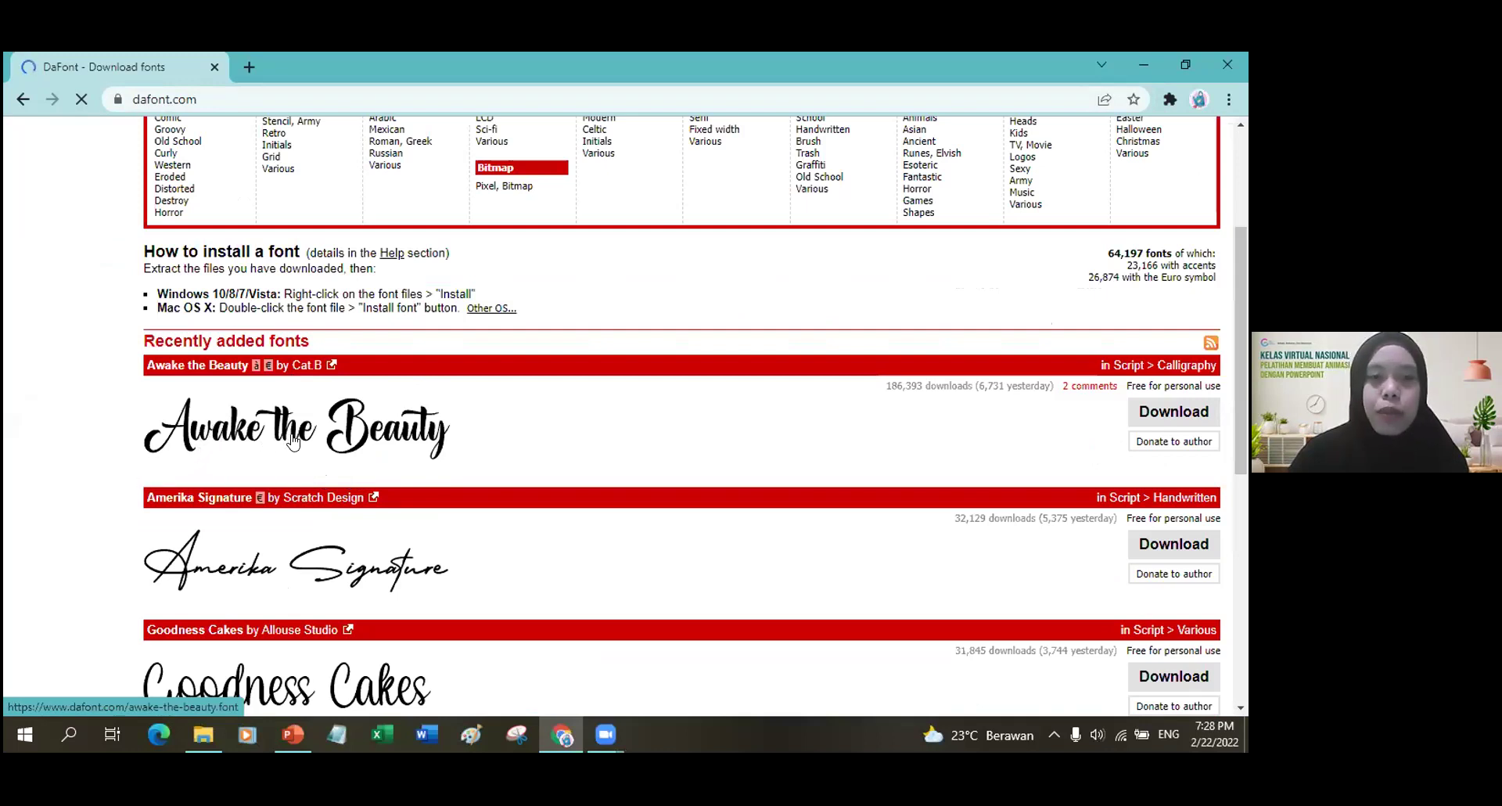
{"action": "scroll", "coordinate": [235, 391], "scroll_direction": "down", "scroll_amount": 2}
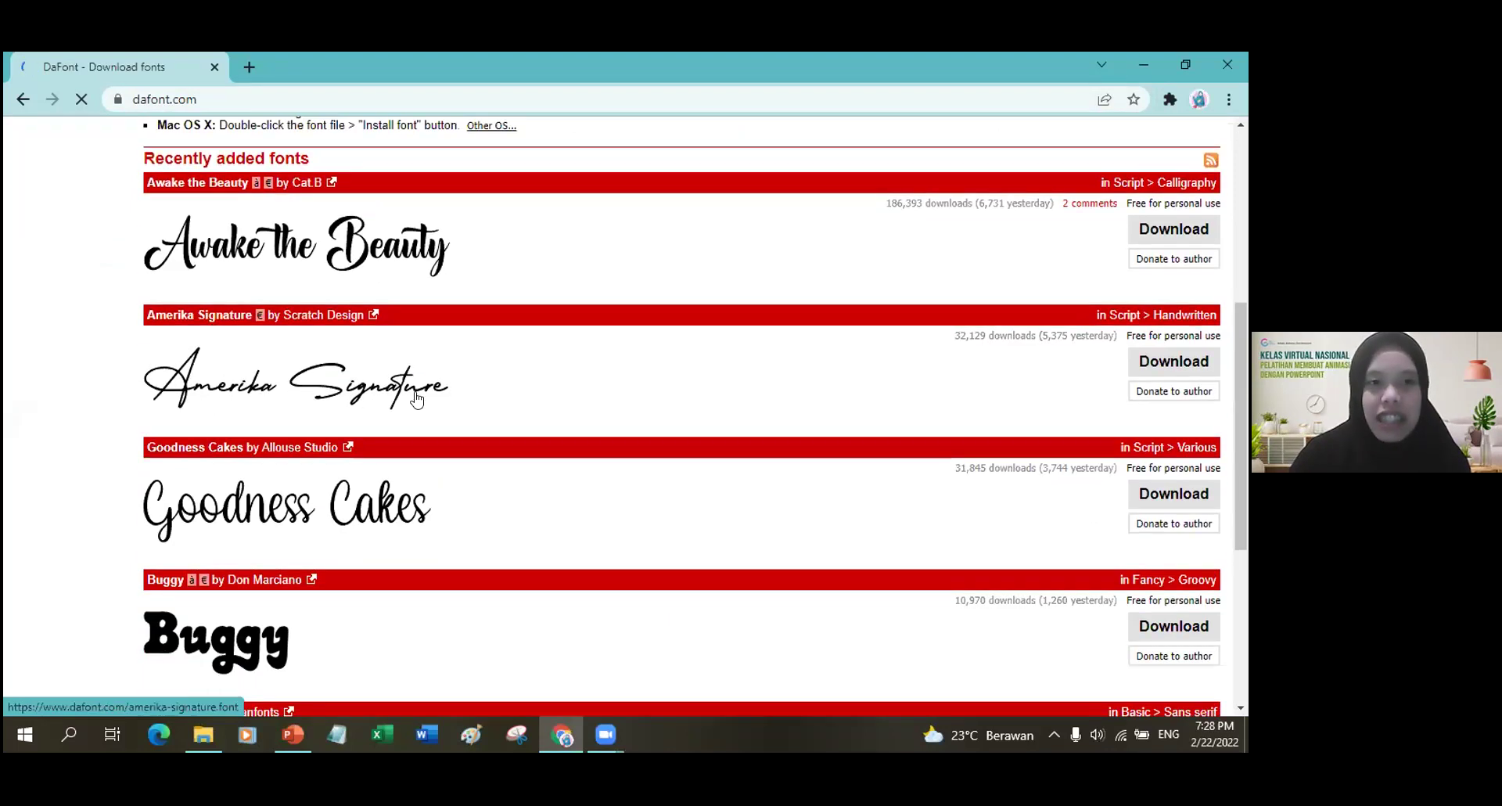
{"action": "scroll", "coordinate": [417, 400], "scroll_direction": "down", "scroll_amount": 4}
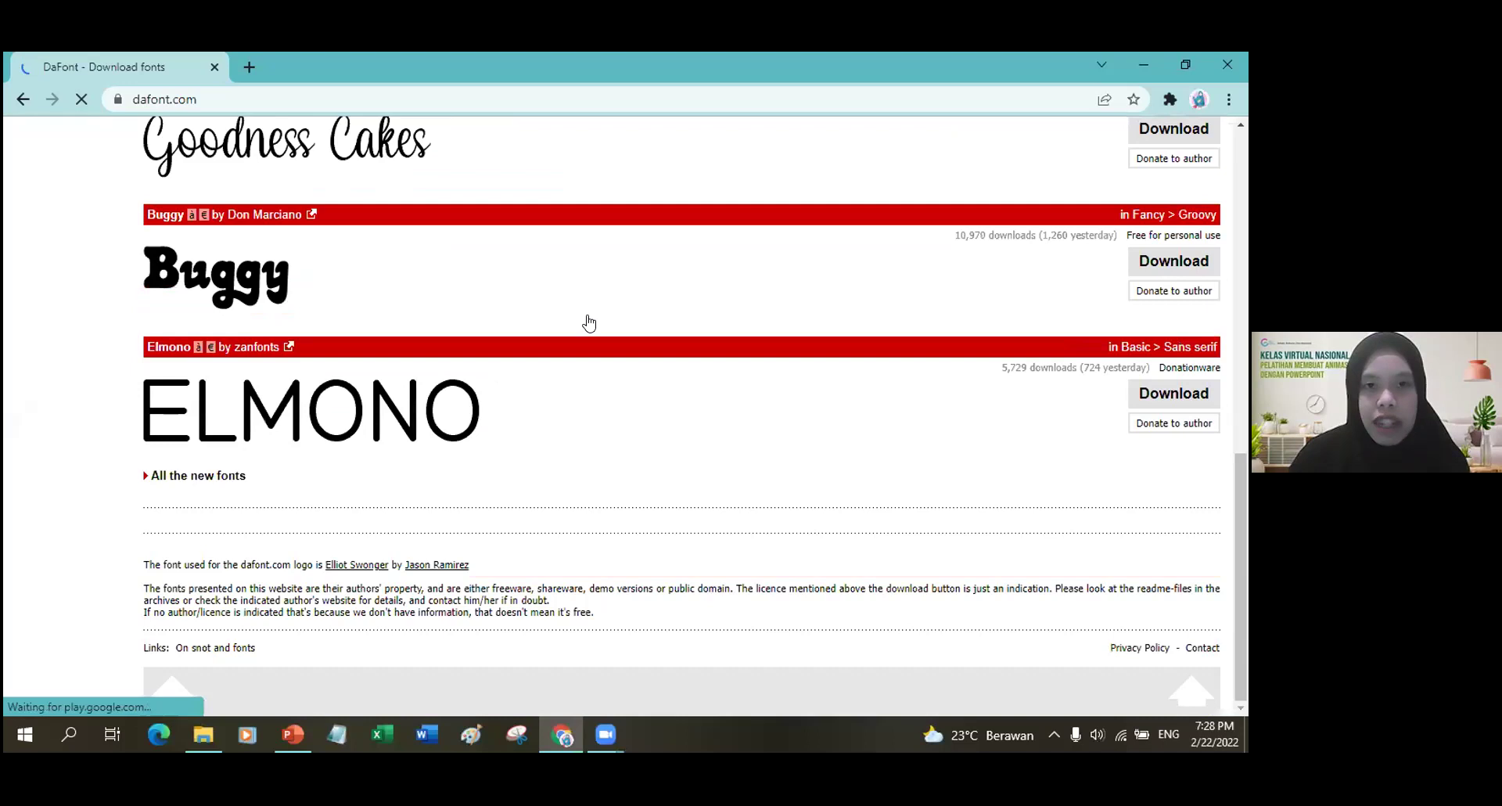
{"action": "scroll", "coordinate": [923, 335], "scroll_direction": "up", "scroll_amount": 5}
{"action": "scroll", "coordinate": [725, 316], "scroll_direction": "up", "scroll_amount": 1}
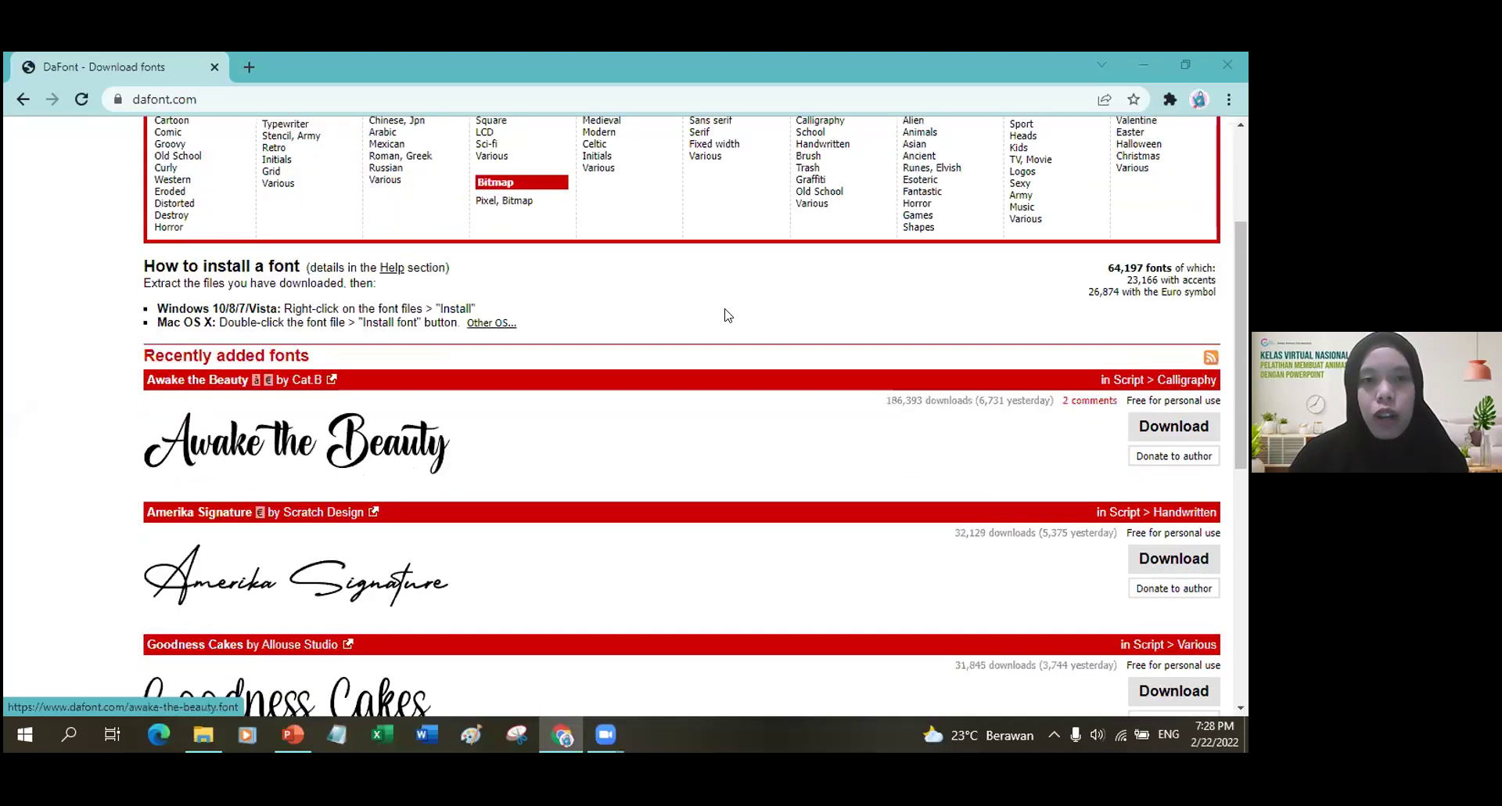
Open the list of all new fonts and download the Black Way font
{"action": "scroll", "coordinate": [416, 463], "scroll_direction": "down", "scroll_amount": 6}
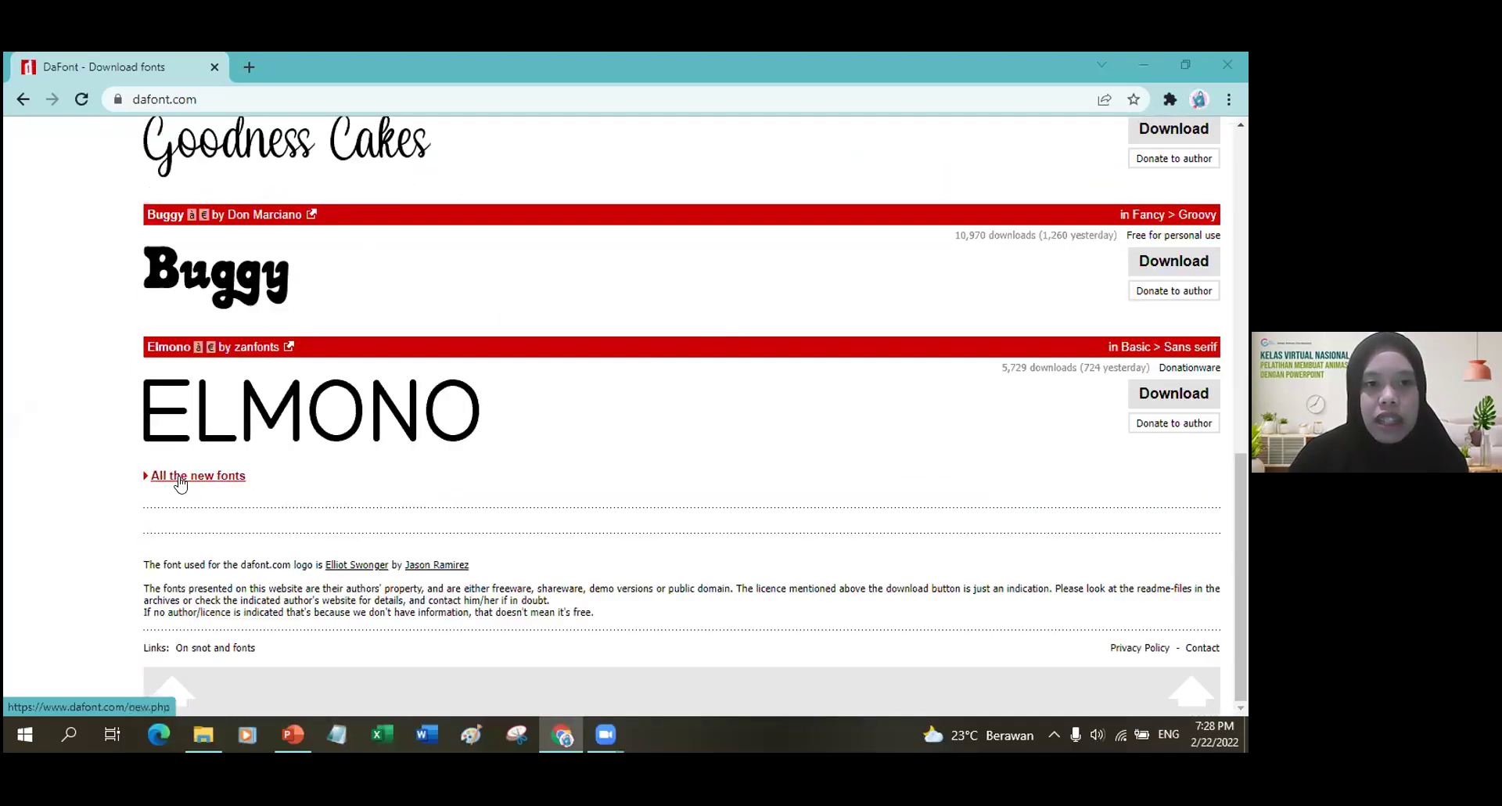
{"action": "left_click", "coordinate": [227, 479]}
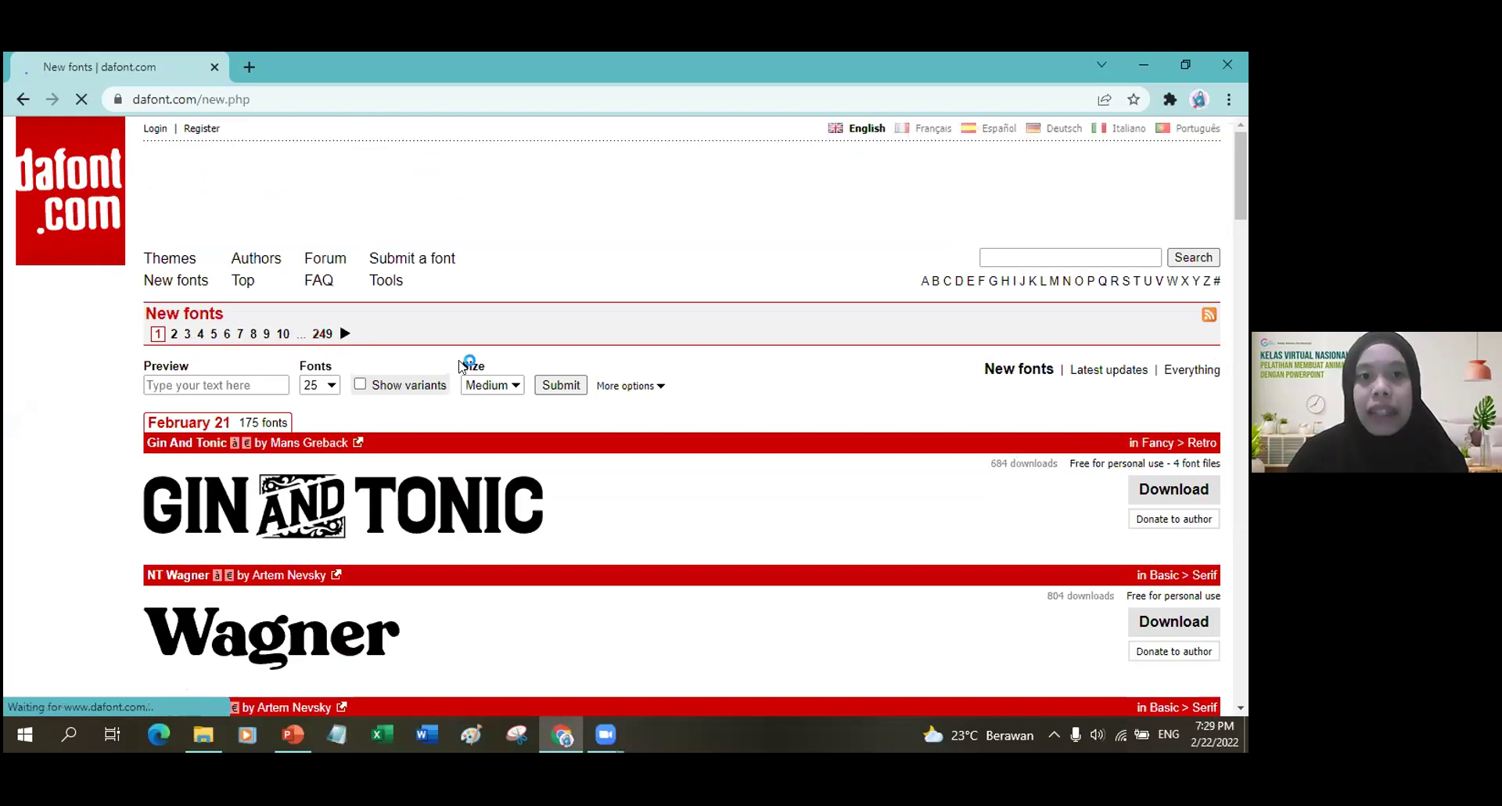
{"action": "scroll", "coordinate": [460, 370], "scroll_direction": "down", "scroll_amount": 4}
{"action": "scroll", "coordinate": [460, 370], "scroll_direction": "down", "scroll_amount": 12}
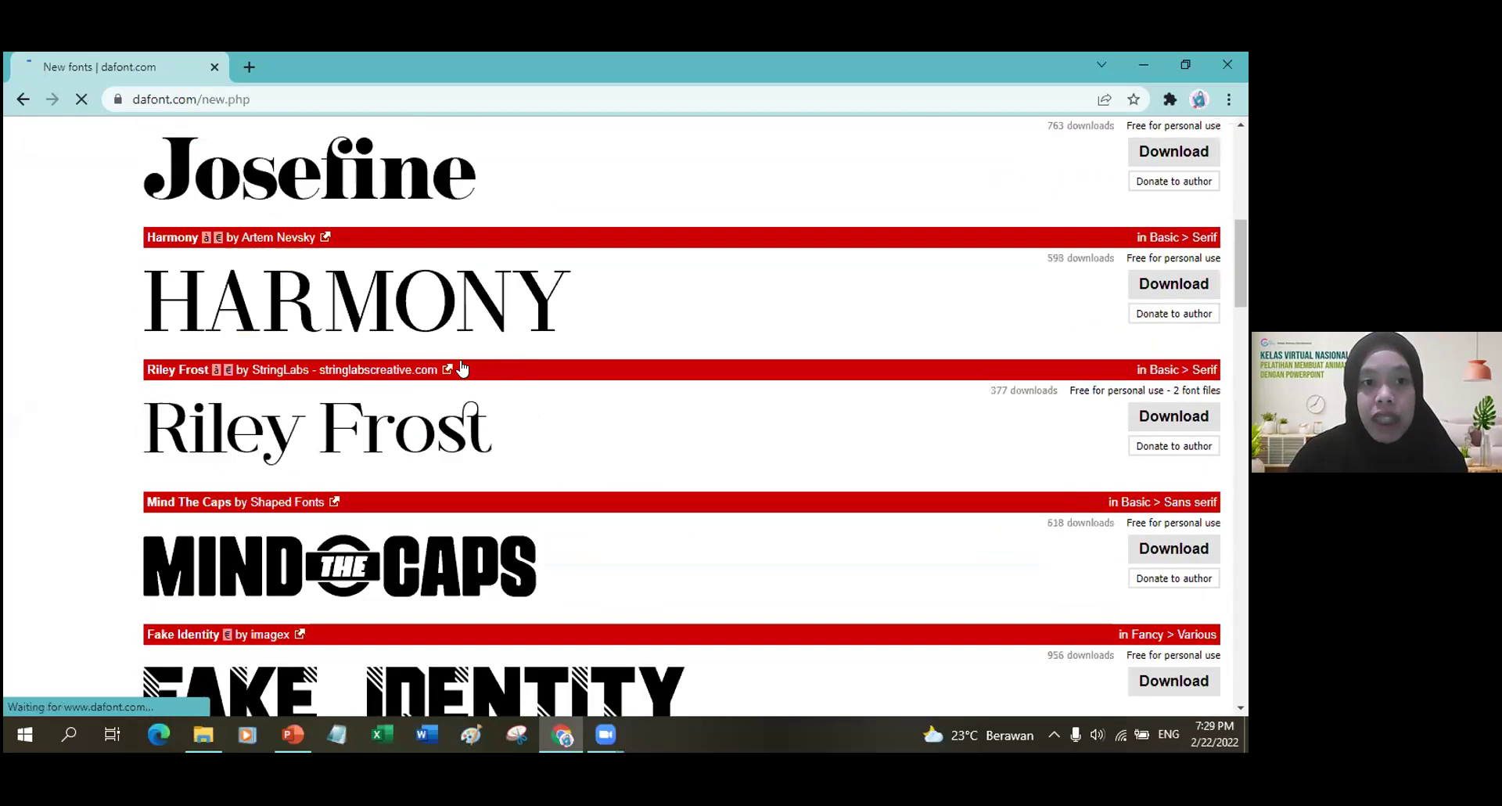
{"action": "scroll", "coordinate": [442, 368], "scroll_direction": "down", "scroll_amount": 7}
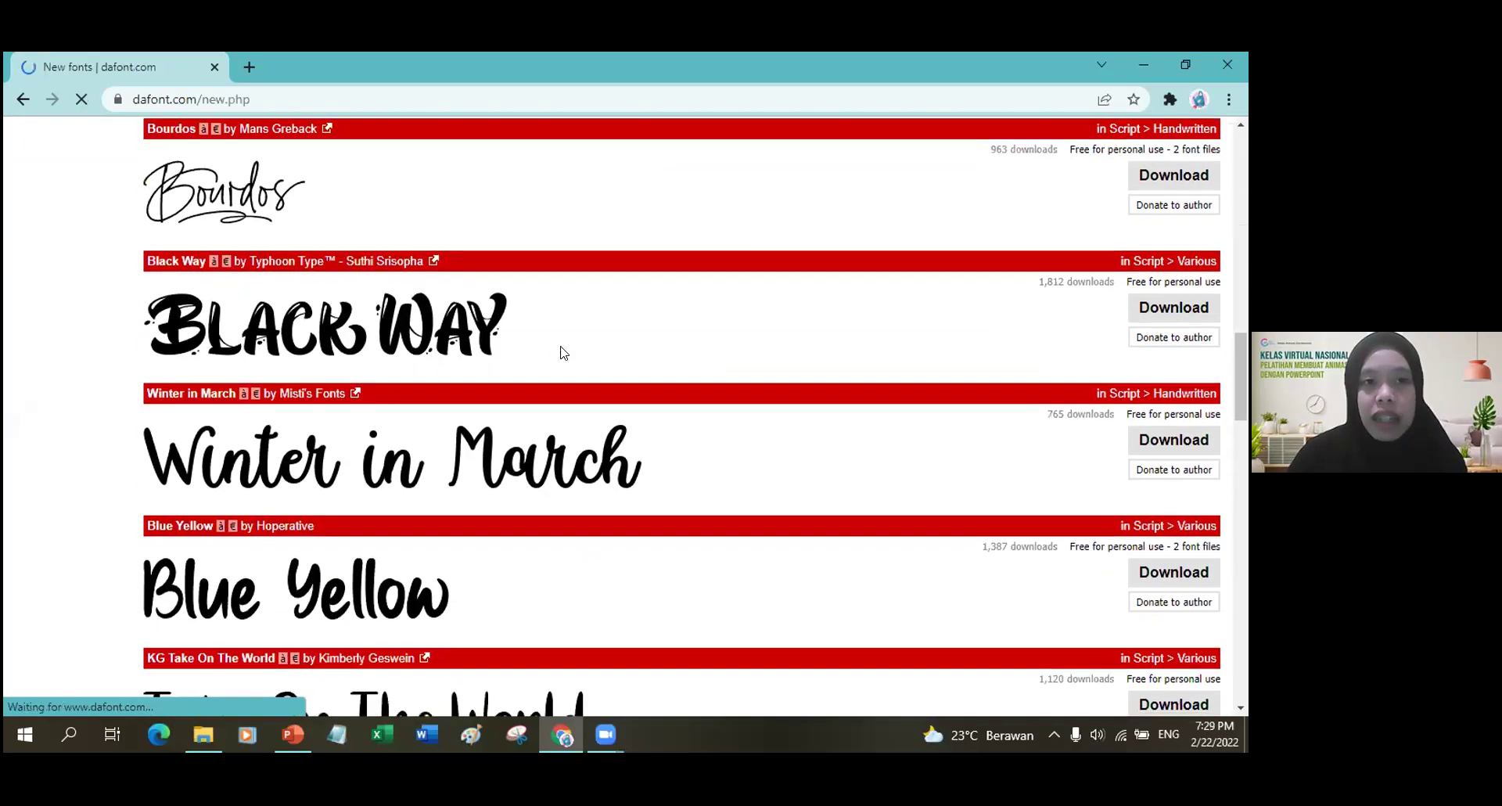
{"action": "scroll", "coordinate": [514, 350], "scroll_direction": "down", "scroll_amount": 4}
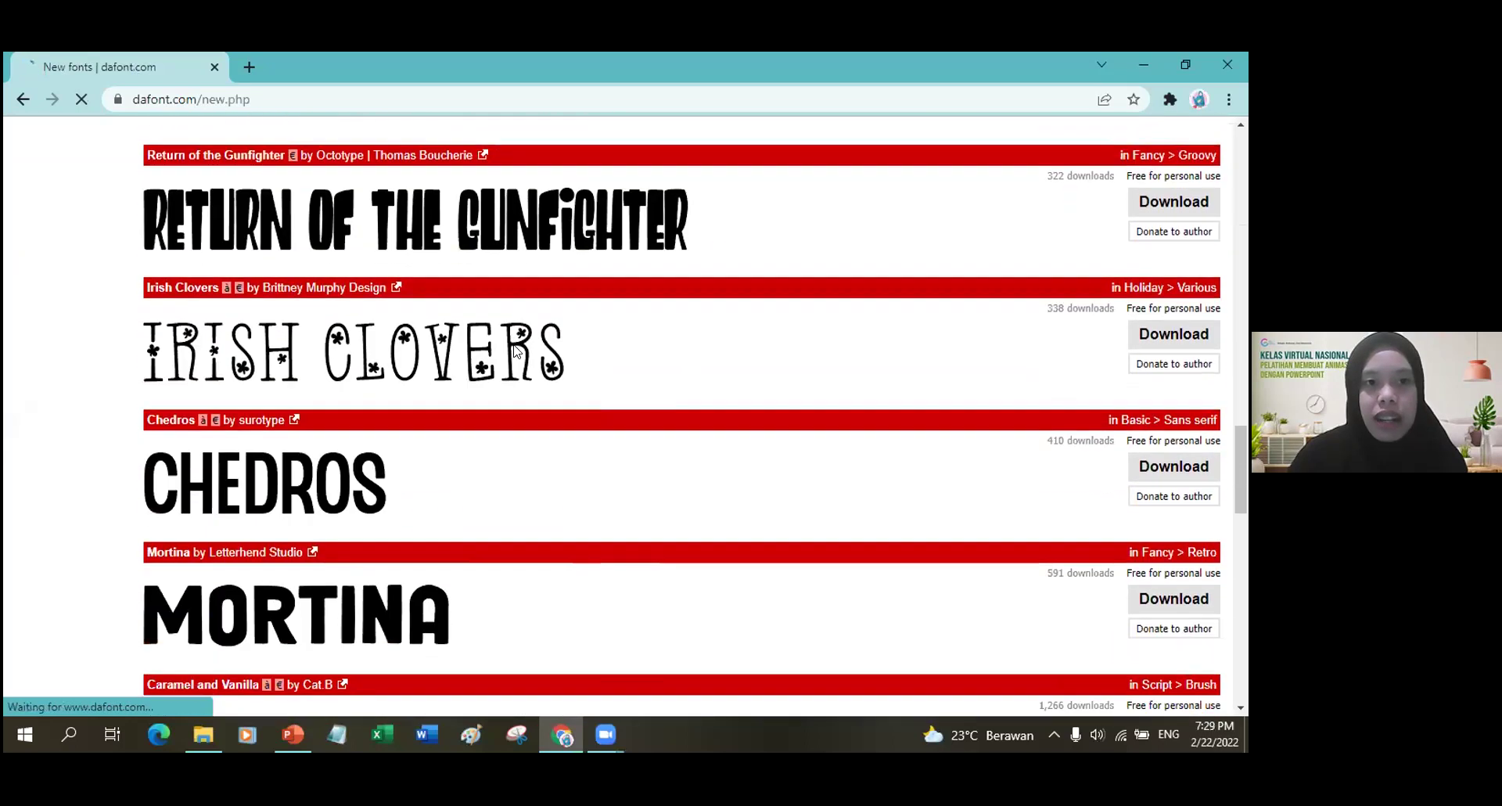
{"action": "scroll", "coordinate": [515, 350], "scroll_direction": "down", "scroll_amount": 5}
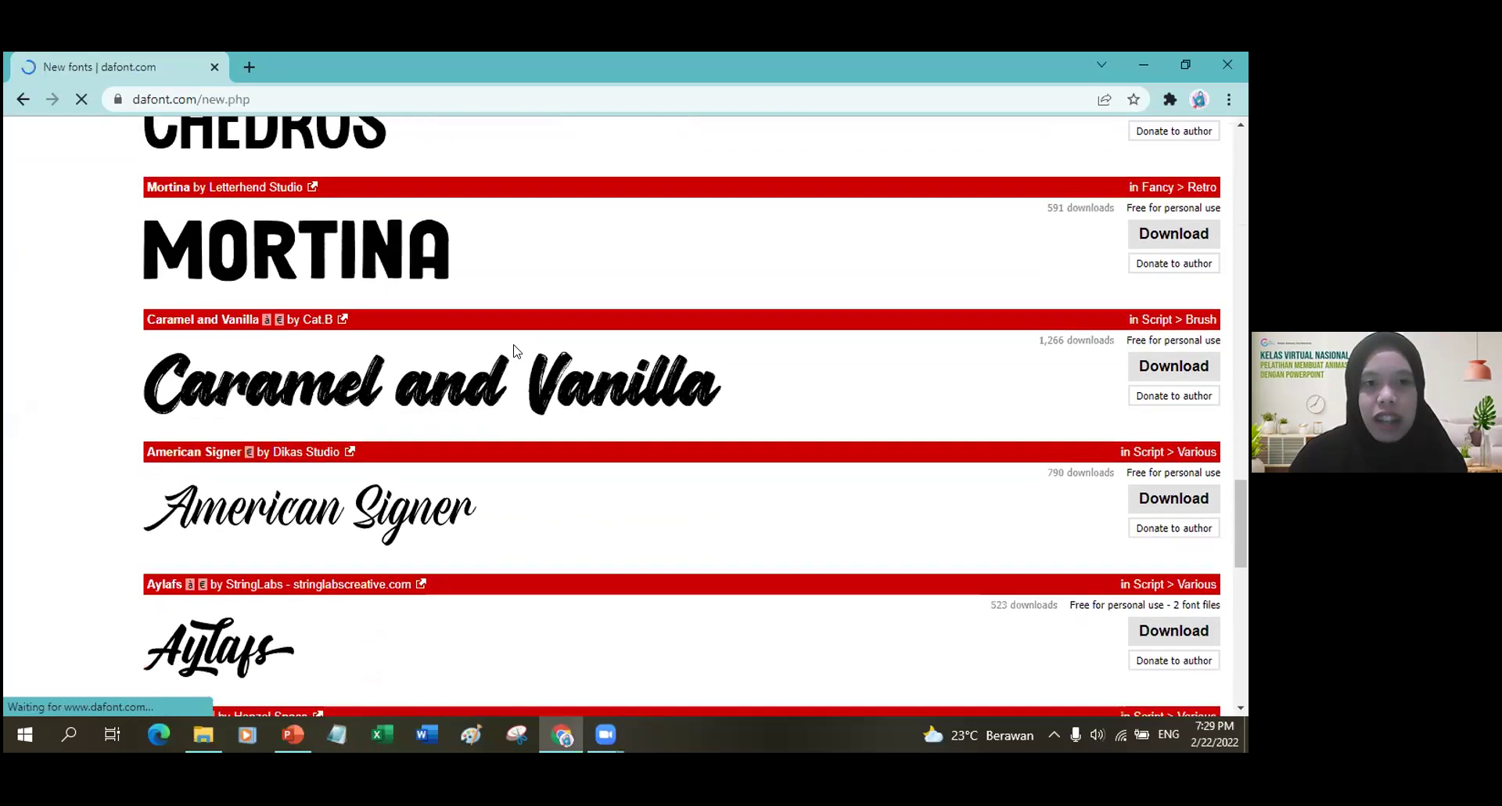
{"action": "scroll", "coordinate": [515, 350], "scroll_direction": "down", "scroll_amount": 3}
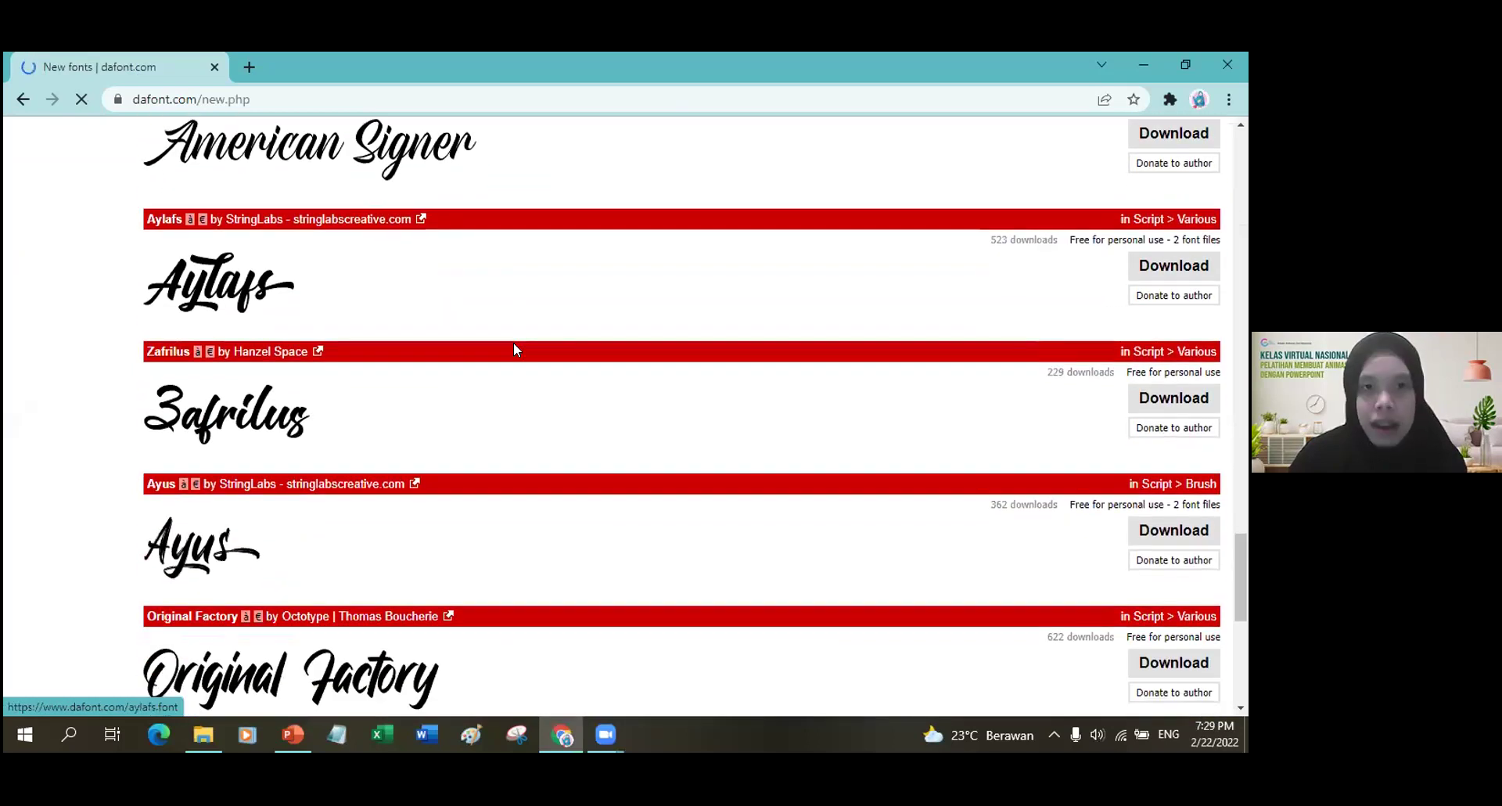
{"action": "scroll", "coordinate": [514, 349], "scroll_direction": "up", "scroll_amount": 6}
{"action": "scroll", "coordinate": [517, 349], "scroll_direction": "up", "scroll_amount": 10}
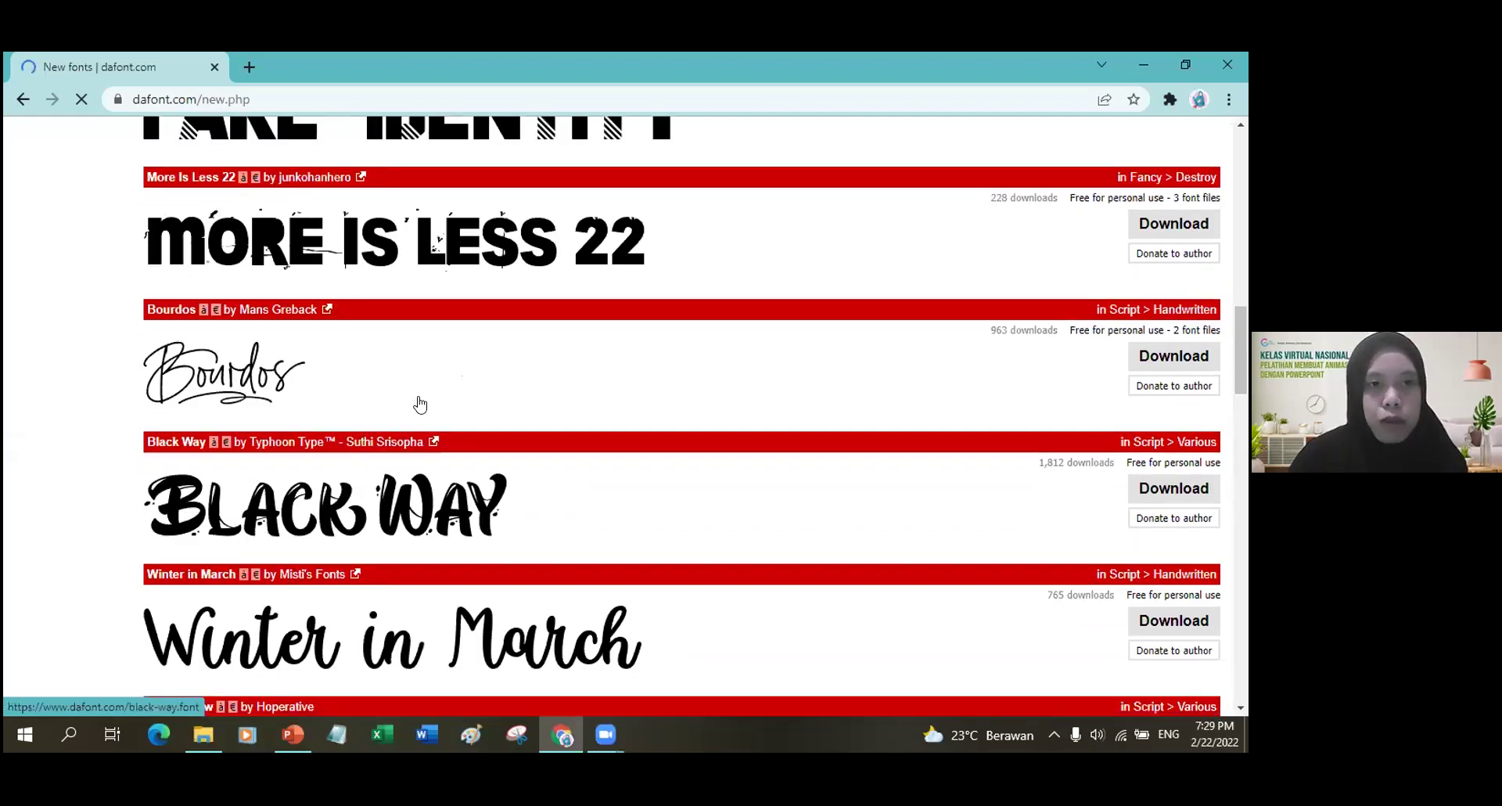
{"action": "scroll", "coordinate": [419, 403], "scroll_direction": "down", "scroll_amount": 1}
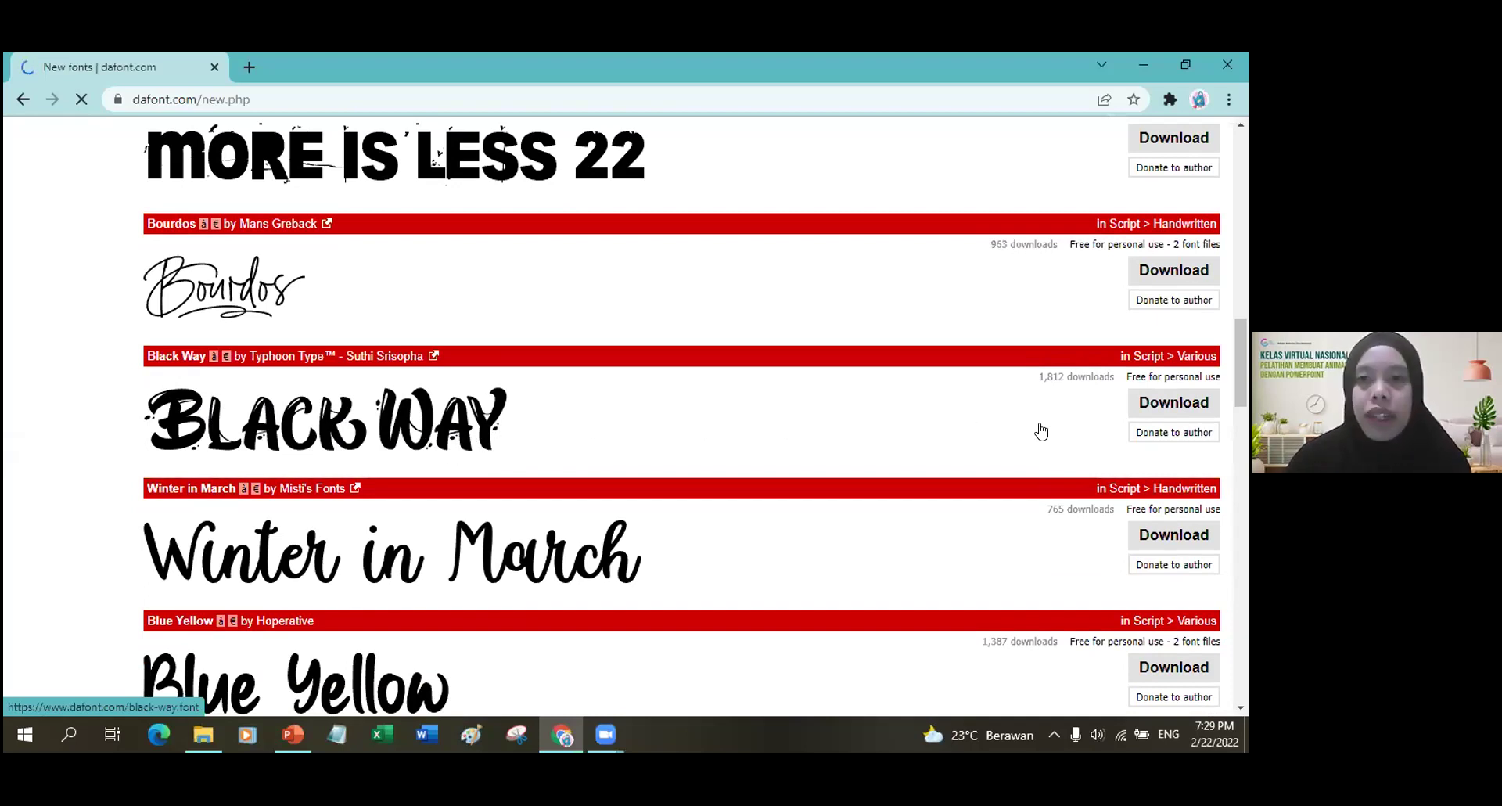
{"action": "left_click", "coordinate": [1181, 410]}
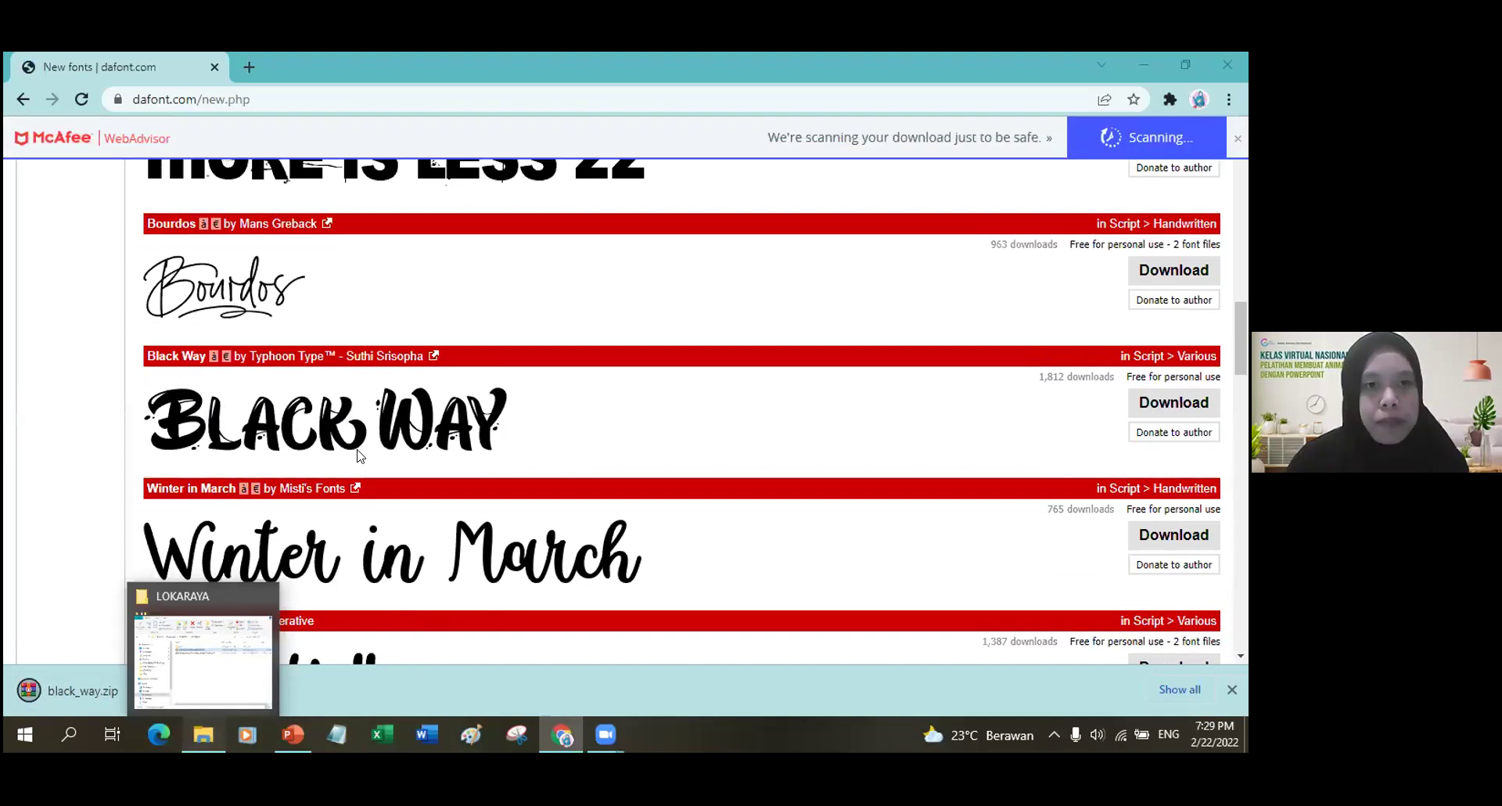
Switch to File Explorer and extract the black_way archive in Downloads into its own black_way folder
{"action": "left_click", "coordinate": [208, 740]}
{"action": "left_click", "coordinate": [252, 317]}
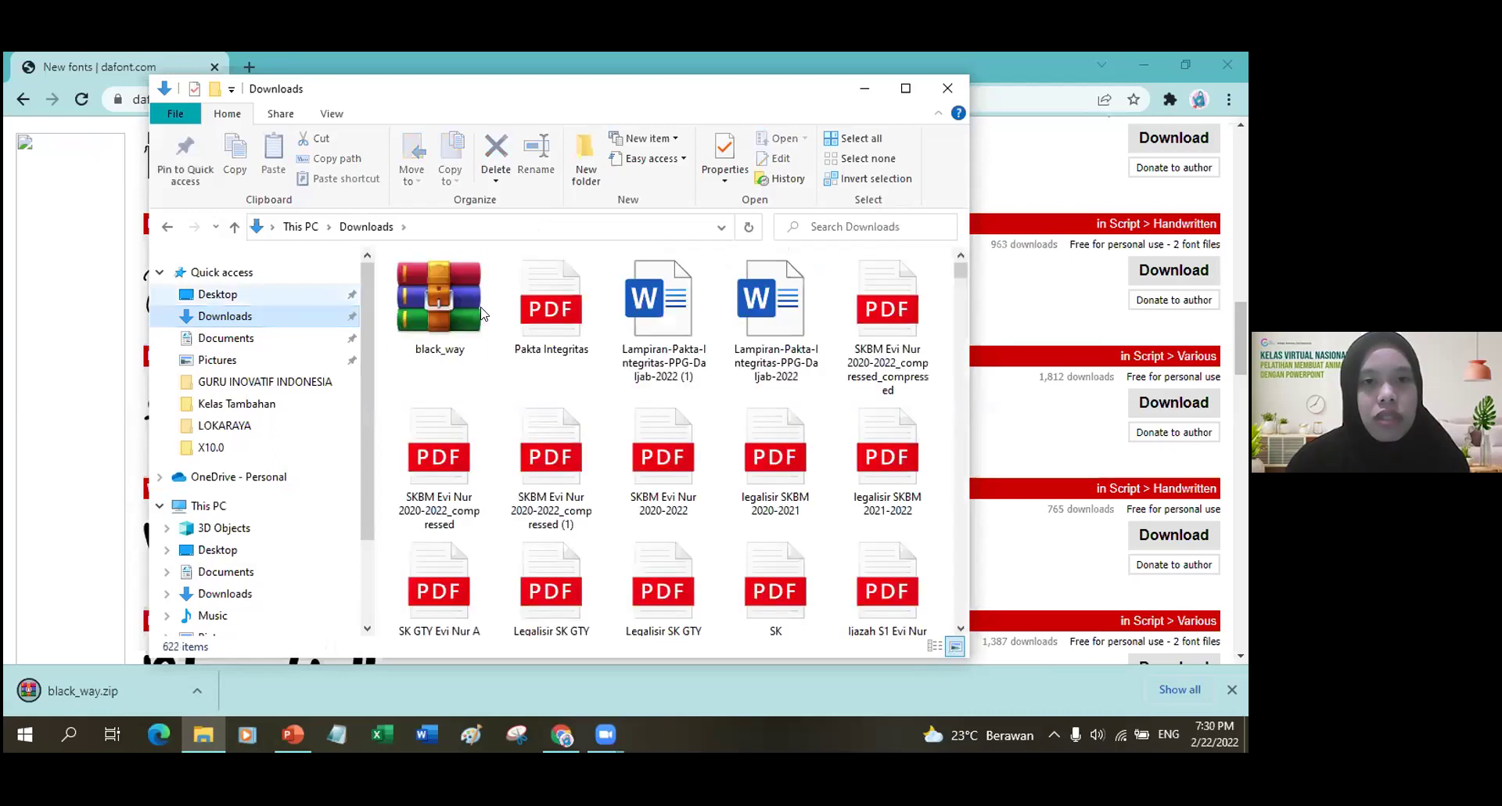
{"action": "left_click", "coordinate": [481, 313]}
{"action": "double_click", "coordinate": [458, 300]}
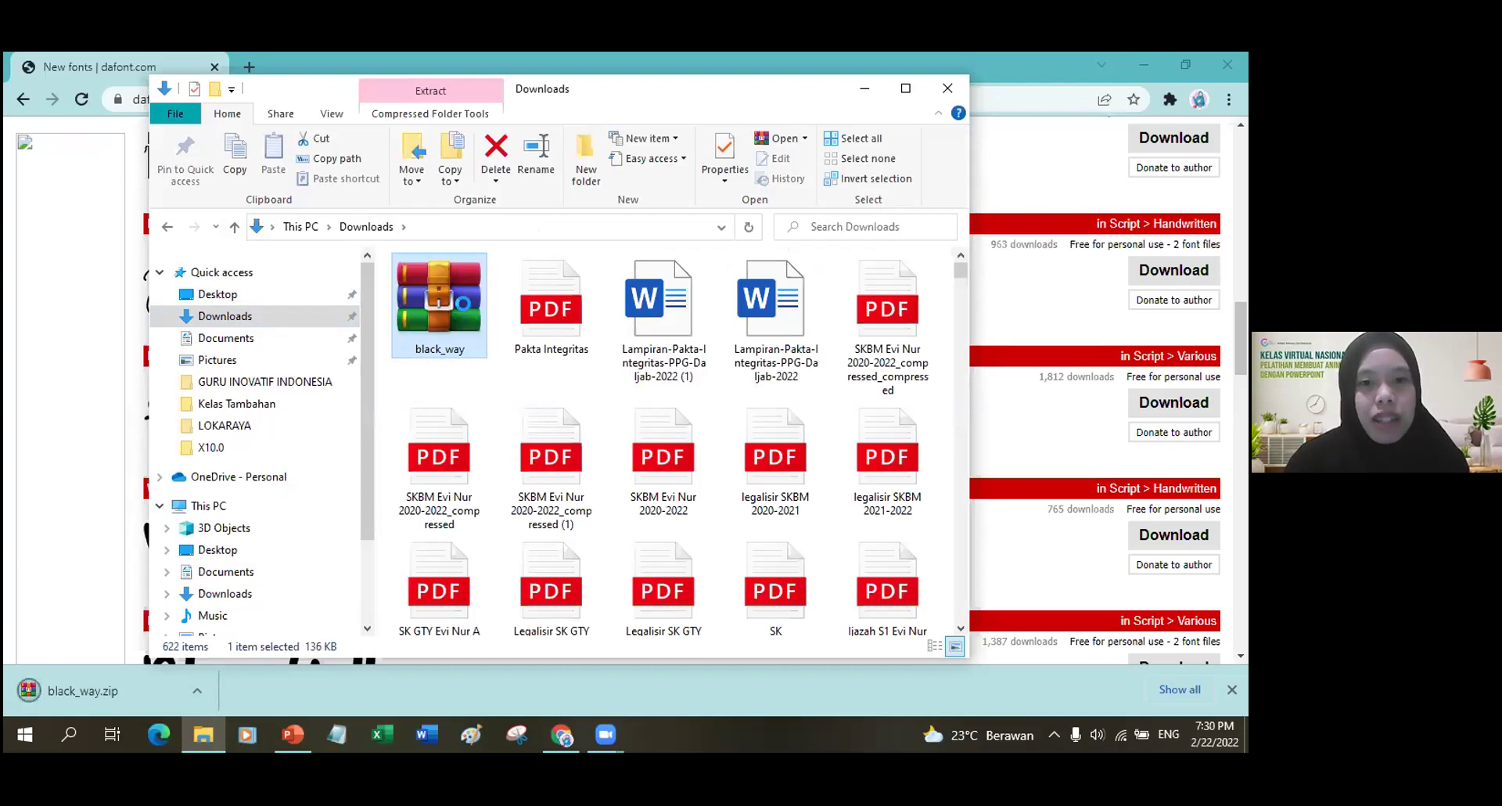
{"action": "right_click", "coordinate": [473, 305]}
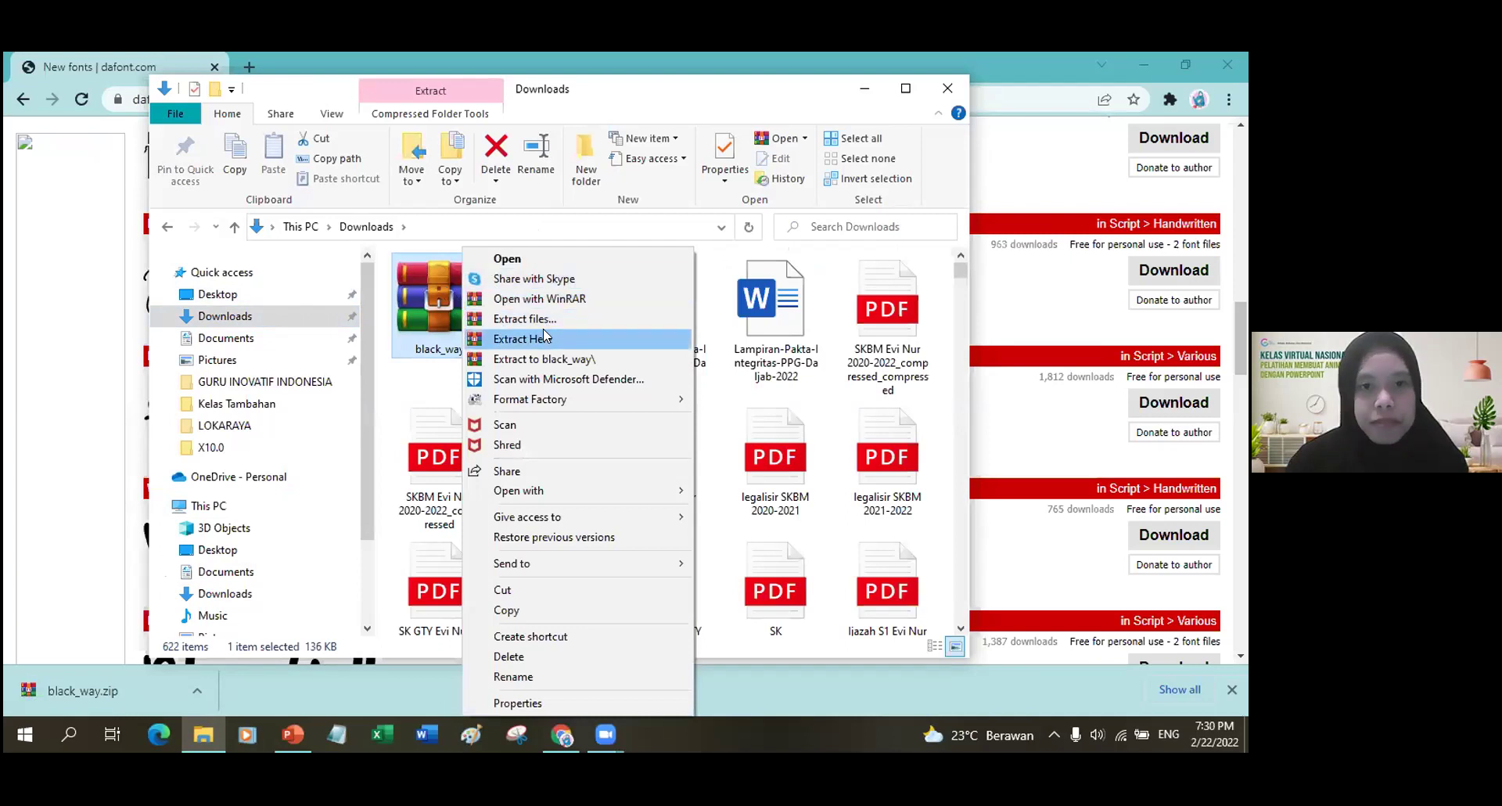
{"action": "left_click", "coordinate": [440, 387]}
{"action": "left_click", "coordinate": [444, 303]}
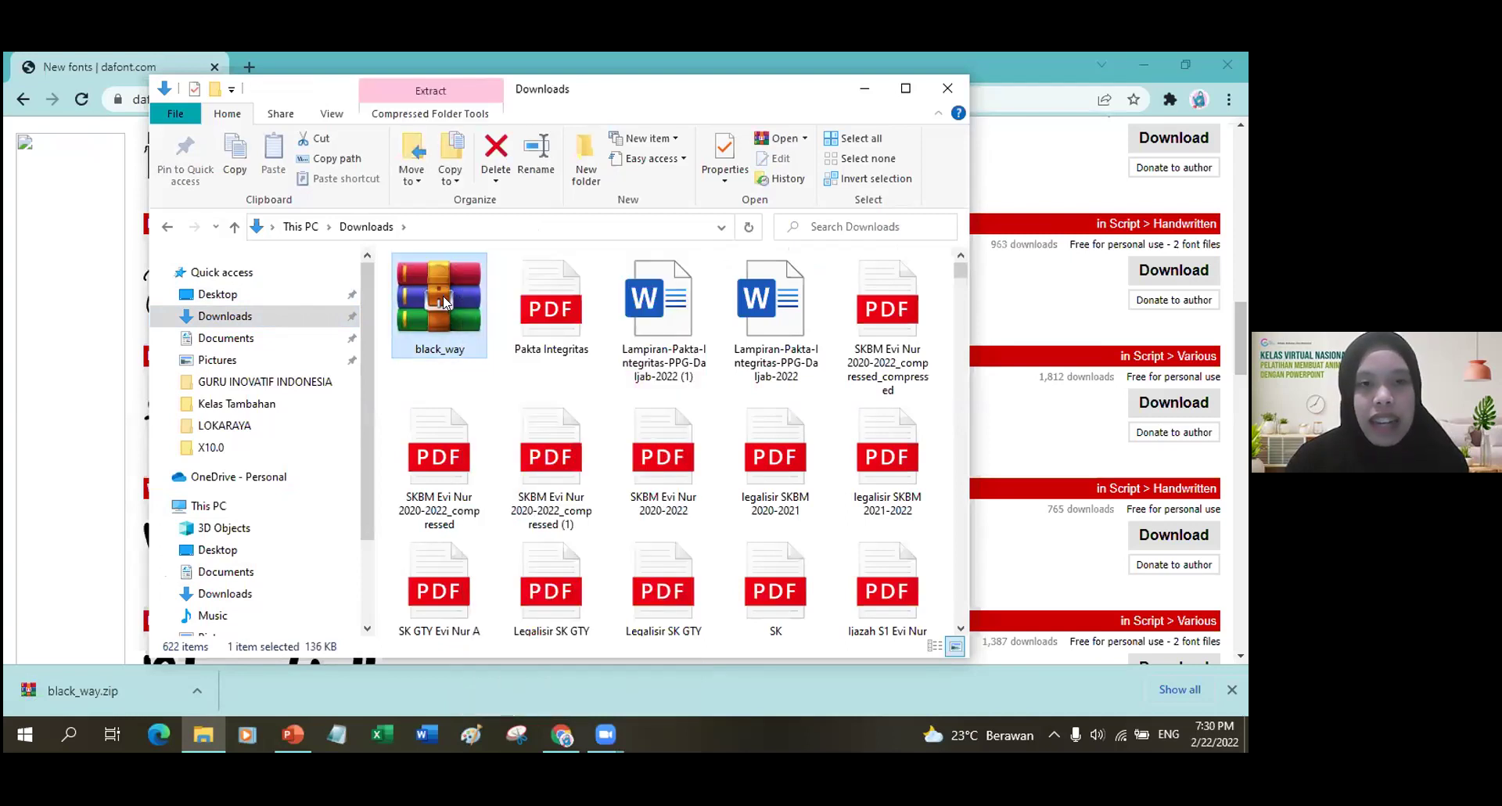
{"action": "right_click", "coordinate": [440, 293]}
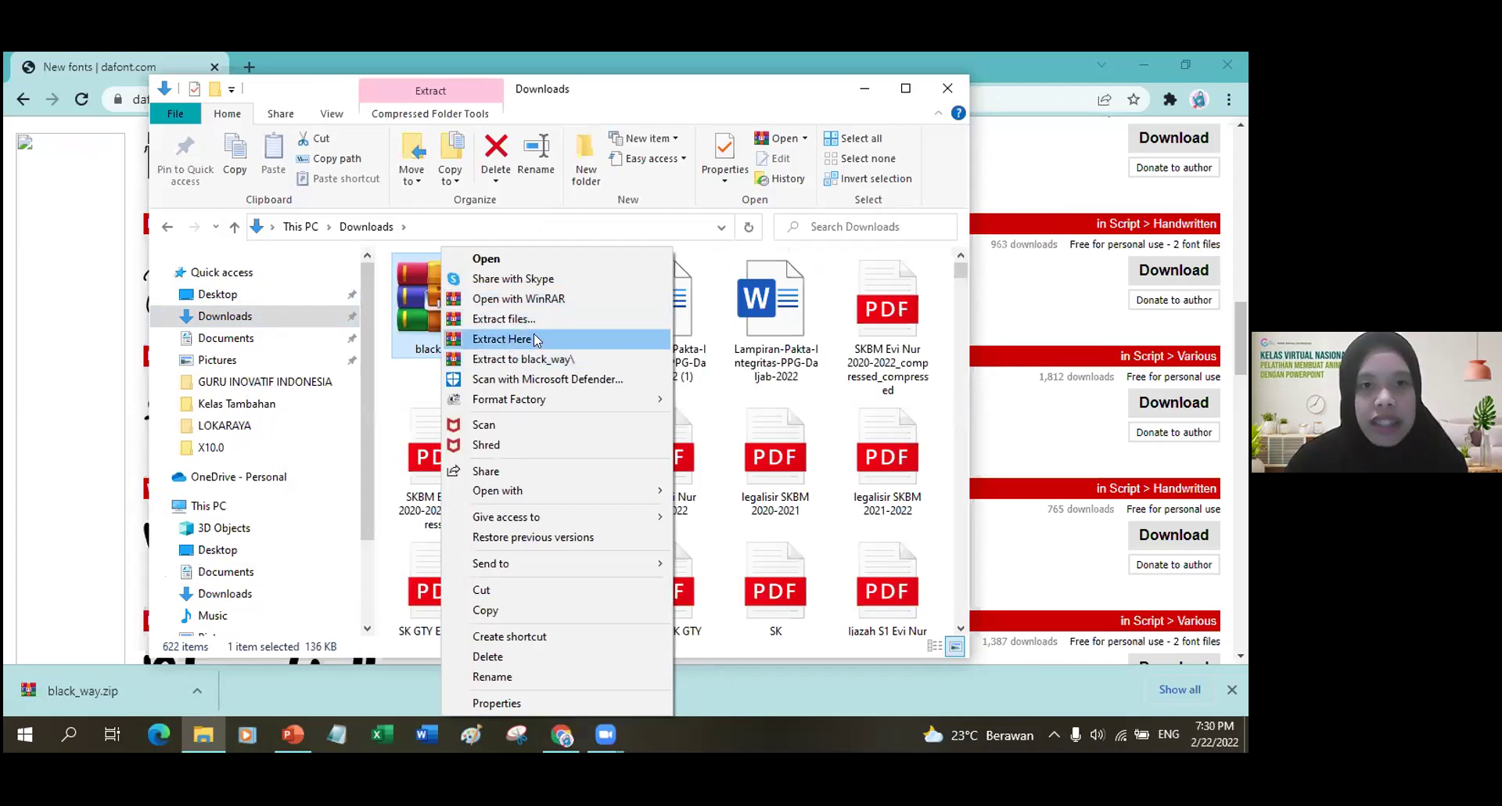
{"action": "left_click", "coordinate": [569, 365]}
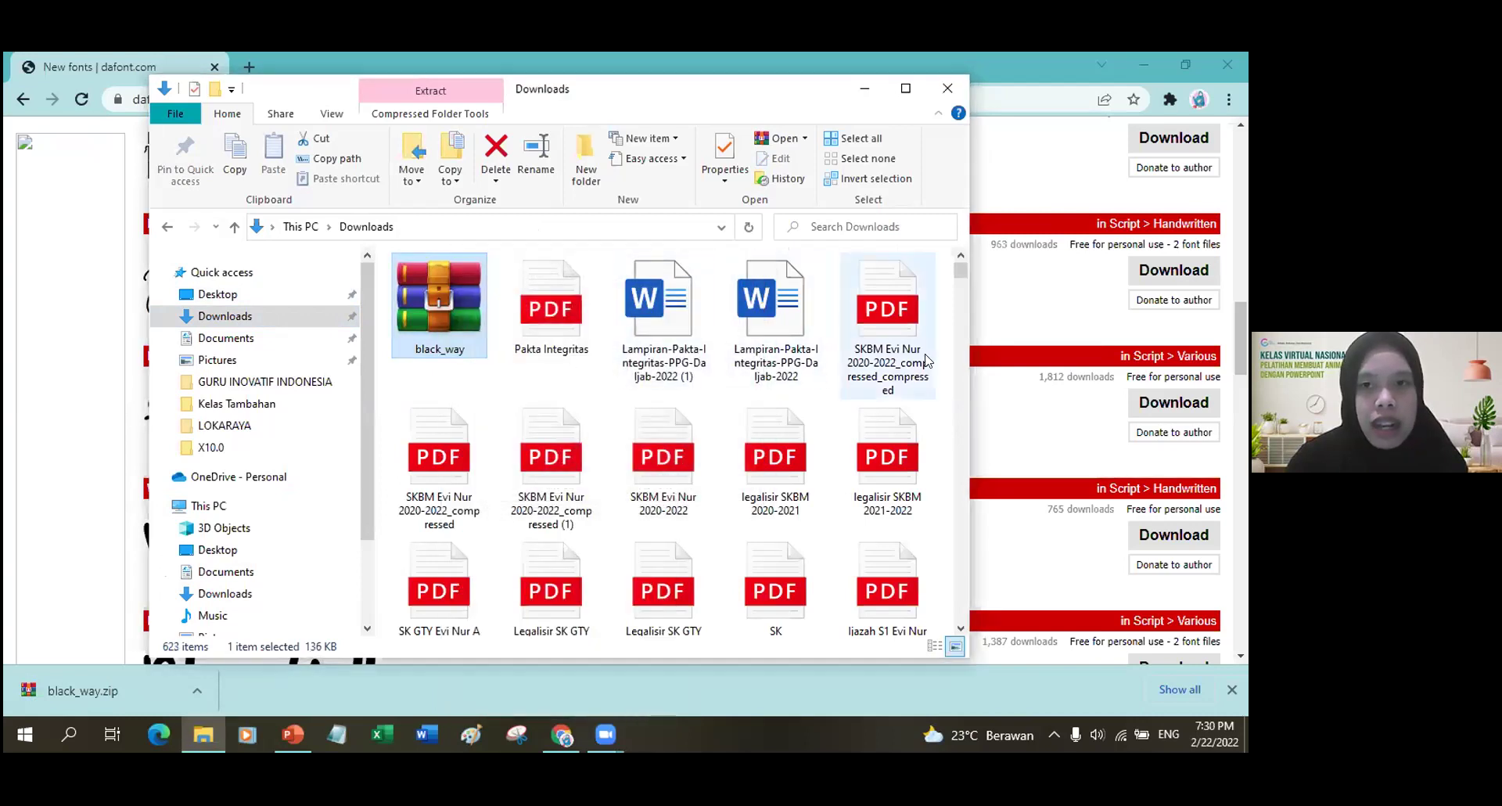
Open the extracted black_way folder and install the Black Way - Personal Use OpenType font
{"action": "left_click_drag", "start_coordinate": [961, 270], "coordinate": [961, 632]}
{"action": "double_click", "coordinate": [649, 549]}
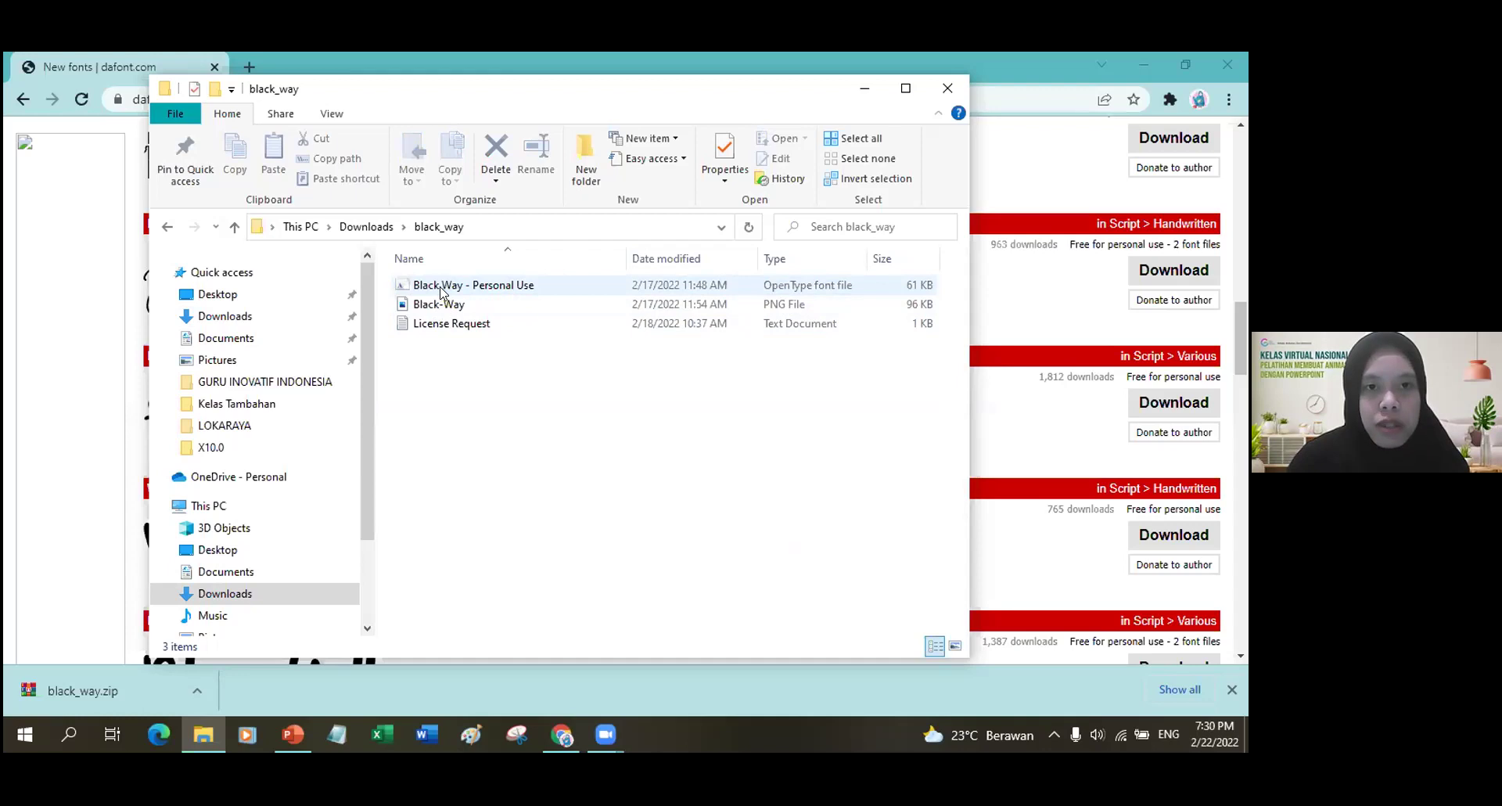
{"action": "left_click", "coordinate": [450, 307]}
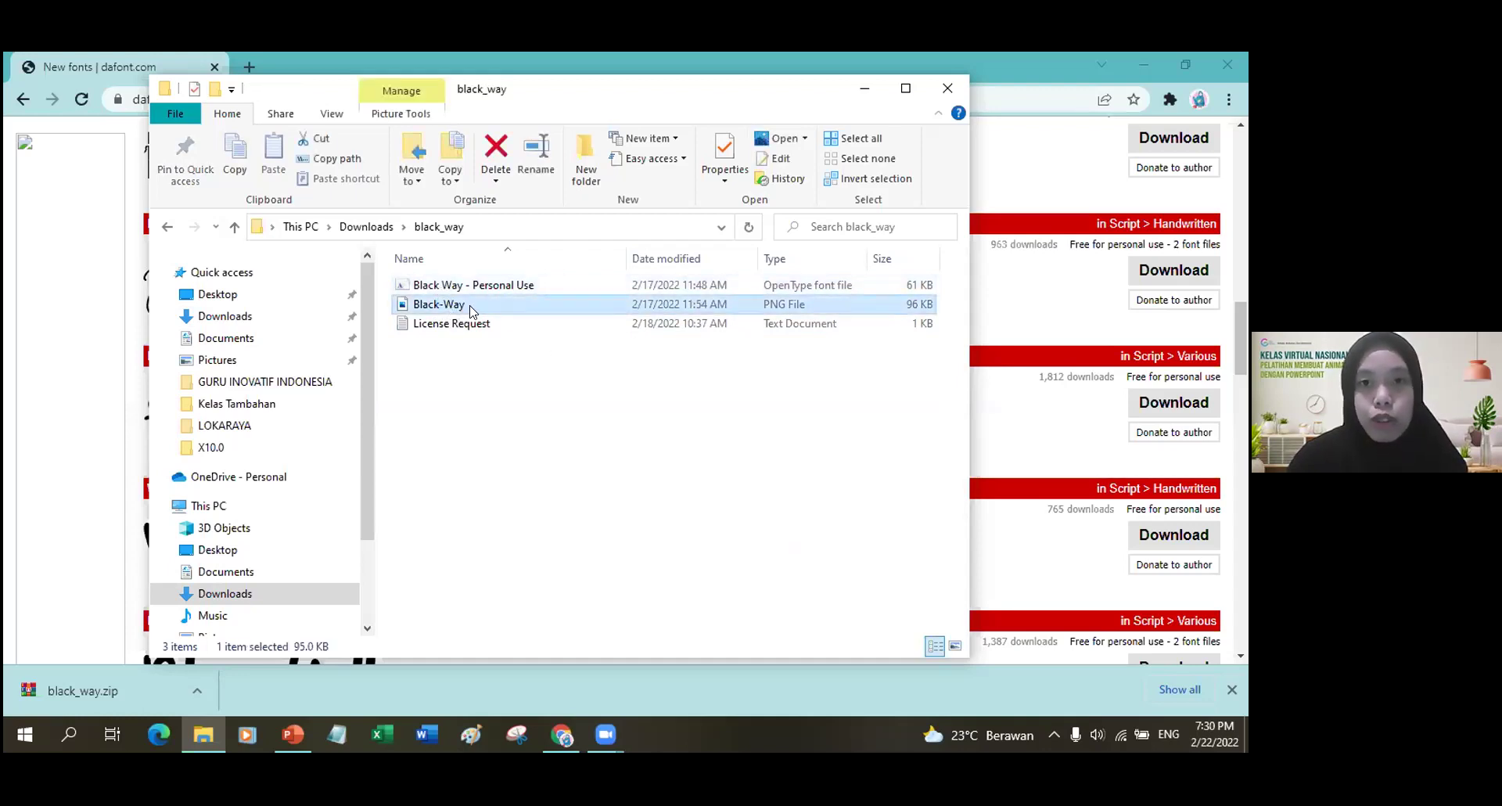
{"action": "left_click", "coordinate": [446, 374]}
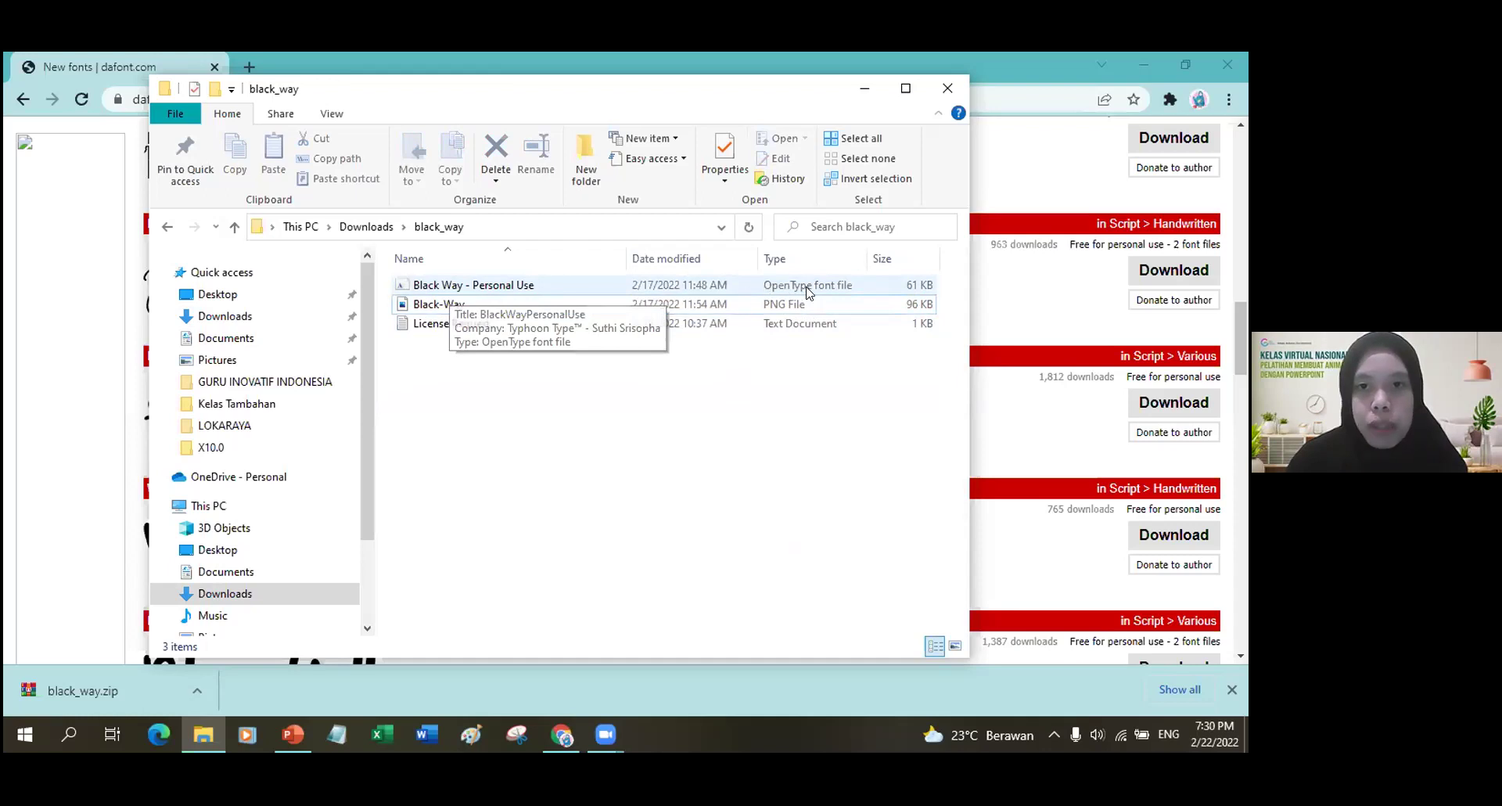
{"action": "double_click", "coordinate": [501, 286]}
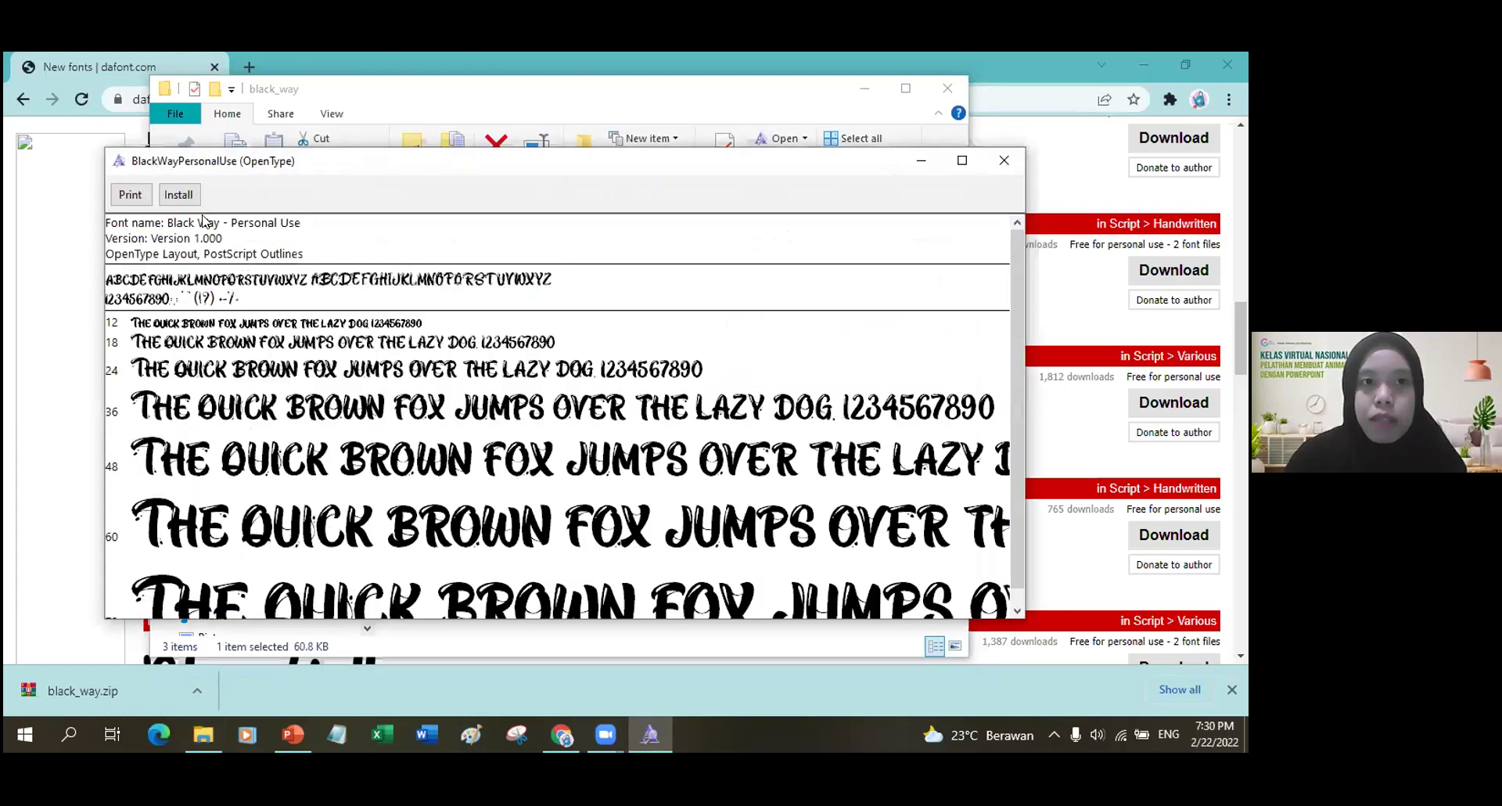
{"action": "left_click", "coordinate": [184, 196]}
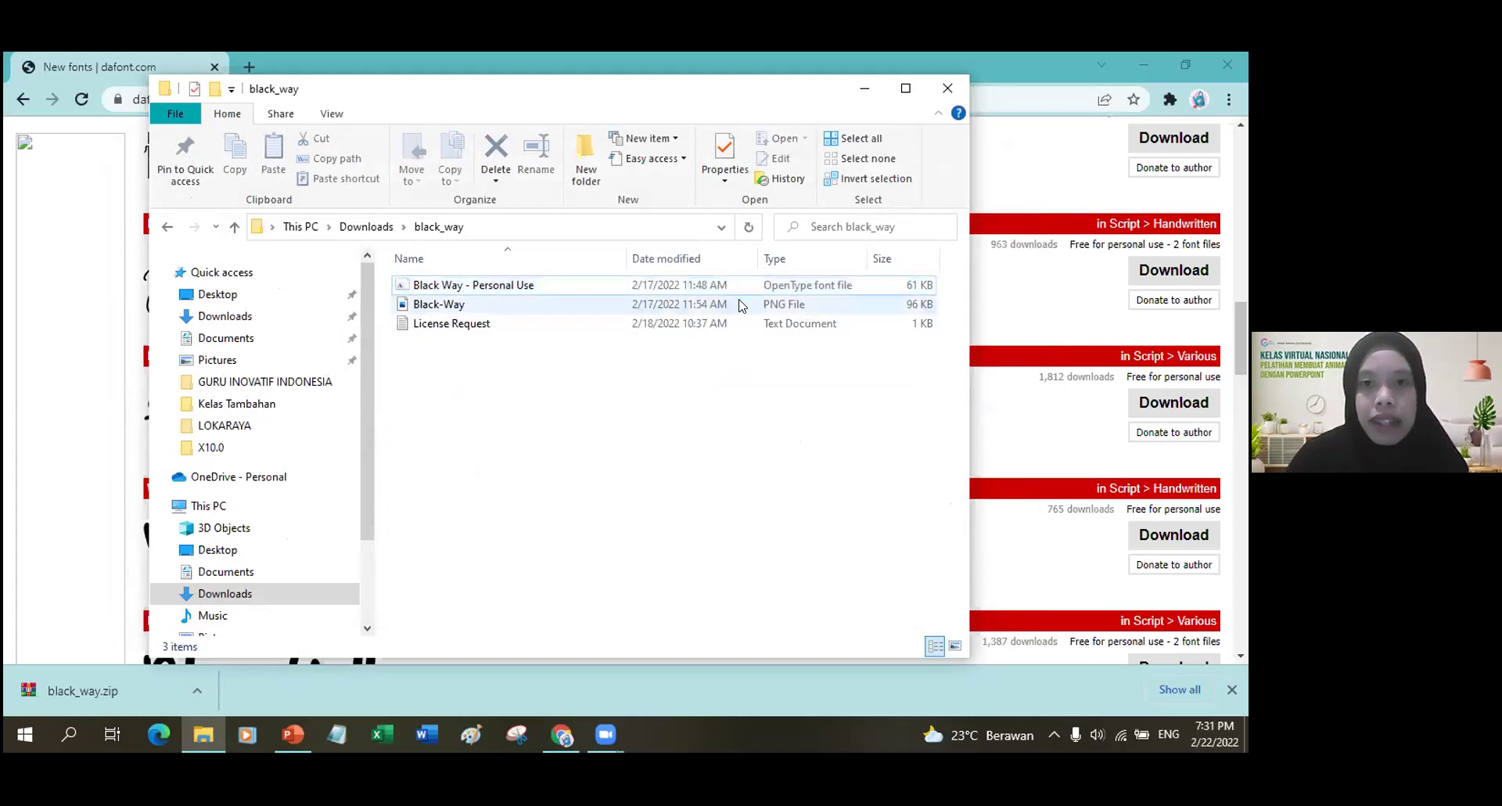
Reopen the Black Way - Personal Use font file to check its installation status, and minimize the preview
{"action": "double_click", "coordinate": [457, 284]}
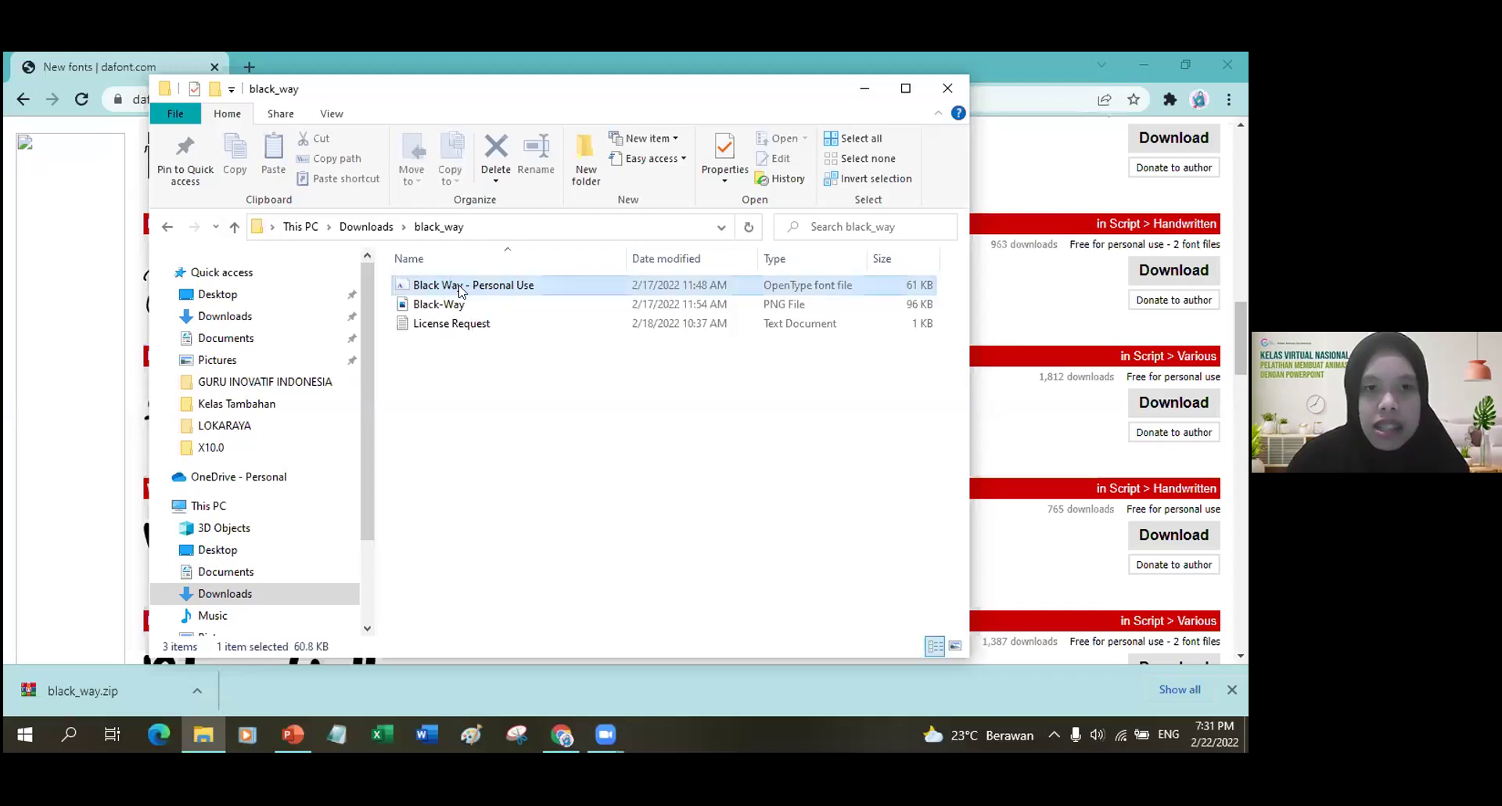
{"action": "left_click", "coordinate": [202, 221]}
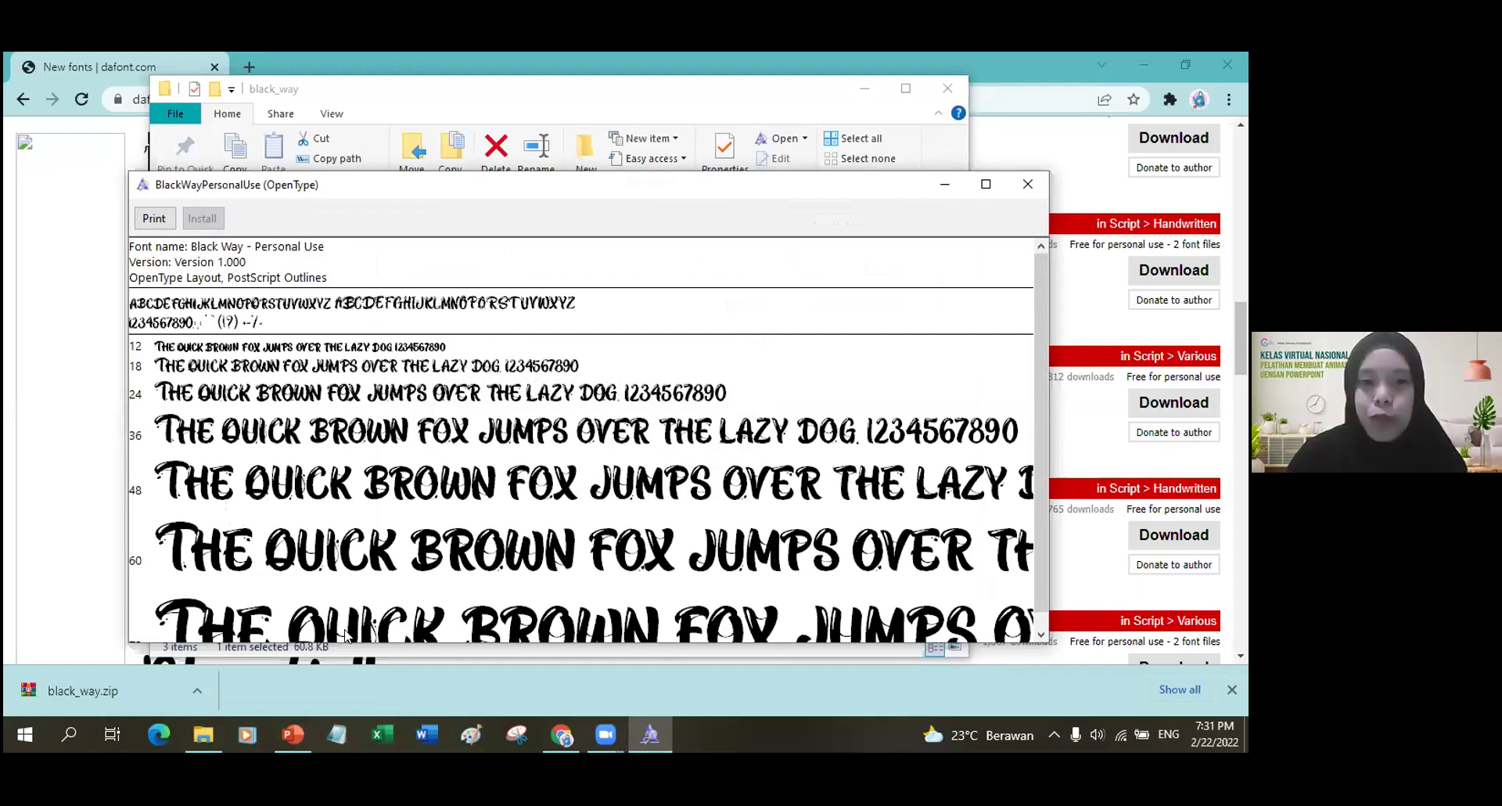
{"action": "left_click", "coordinate": [949, 184]}
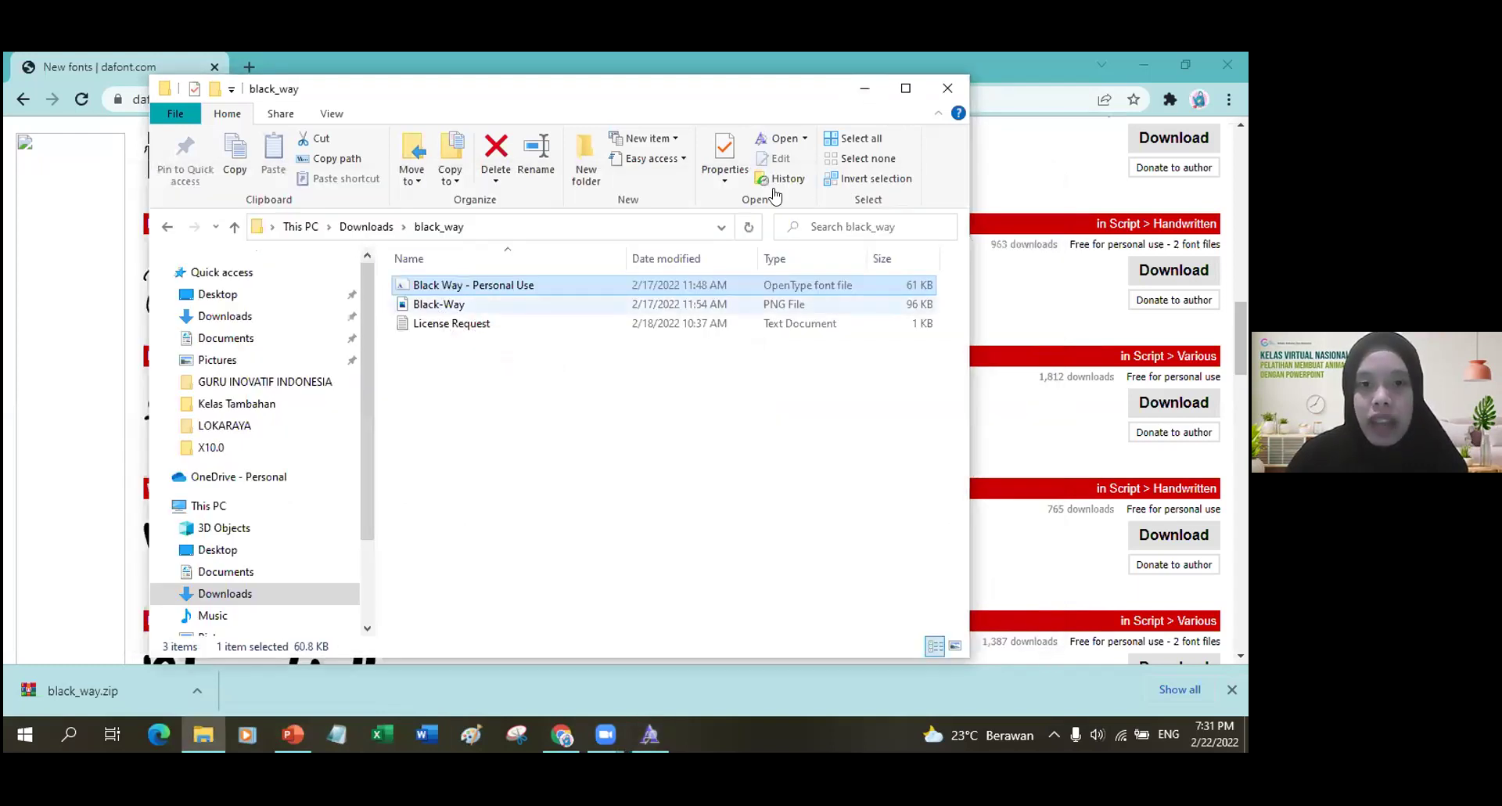
Switch to PowerPoint and close the open CONTOH ANIMASI SEDERHANA presentation
{"action": "left_click", "coordinate": [204, 734]}
{"action": "left_click", "coordinate": [293, 734]}
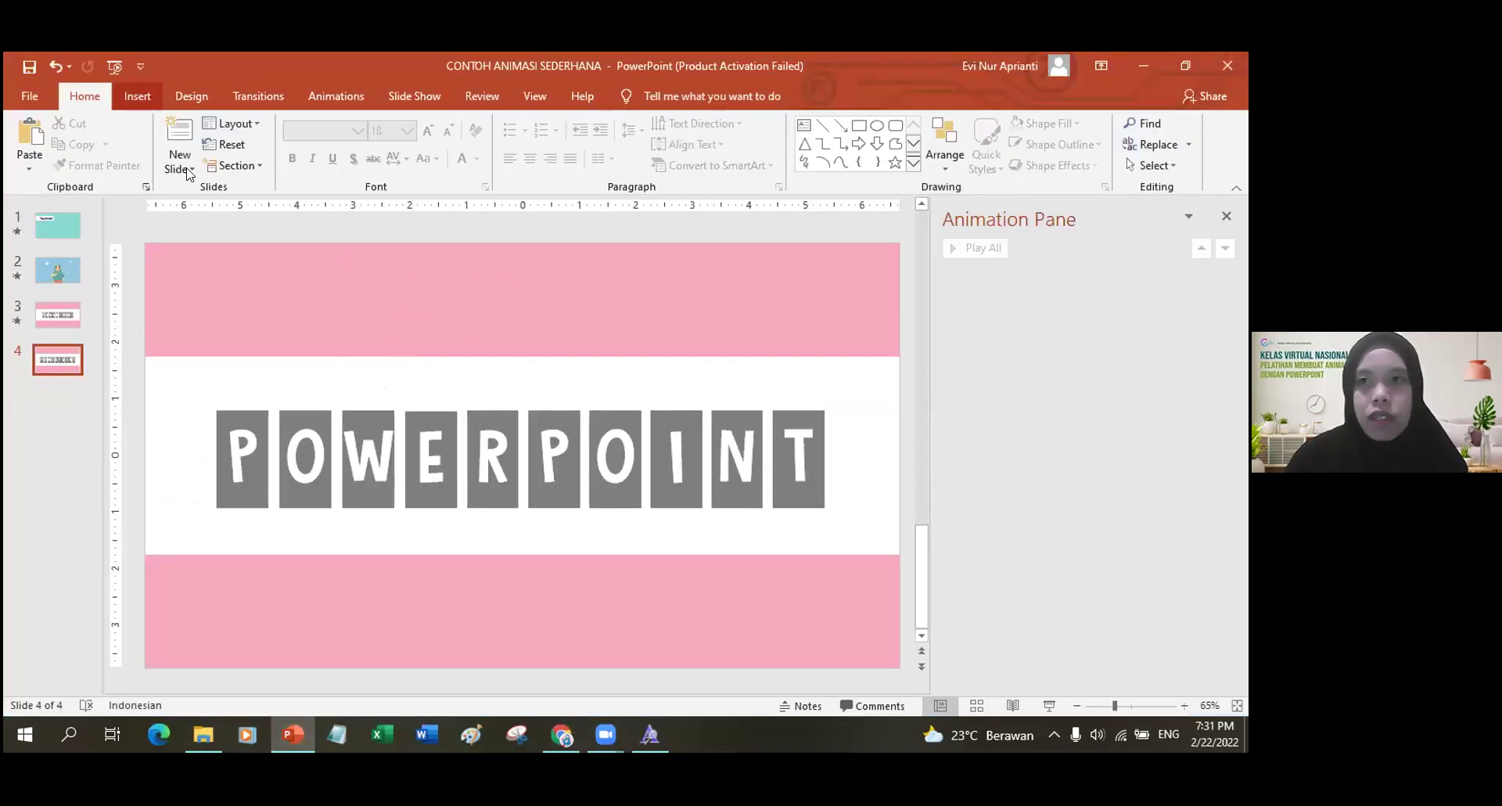
{"action": "left_click", "coordinate": [1227, 66]}
{"action": "left_click", "coordinate": [557, 427]}
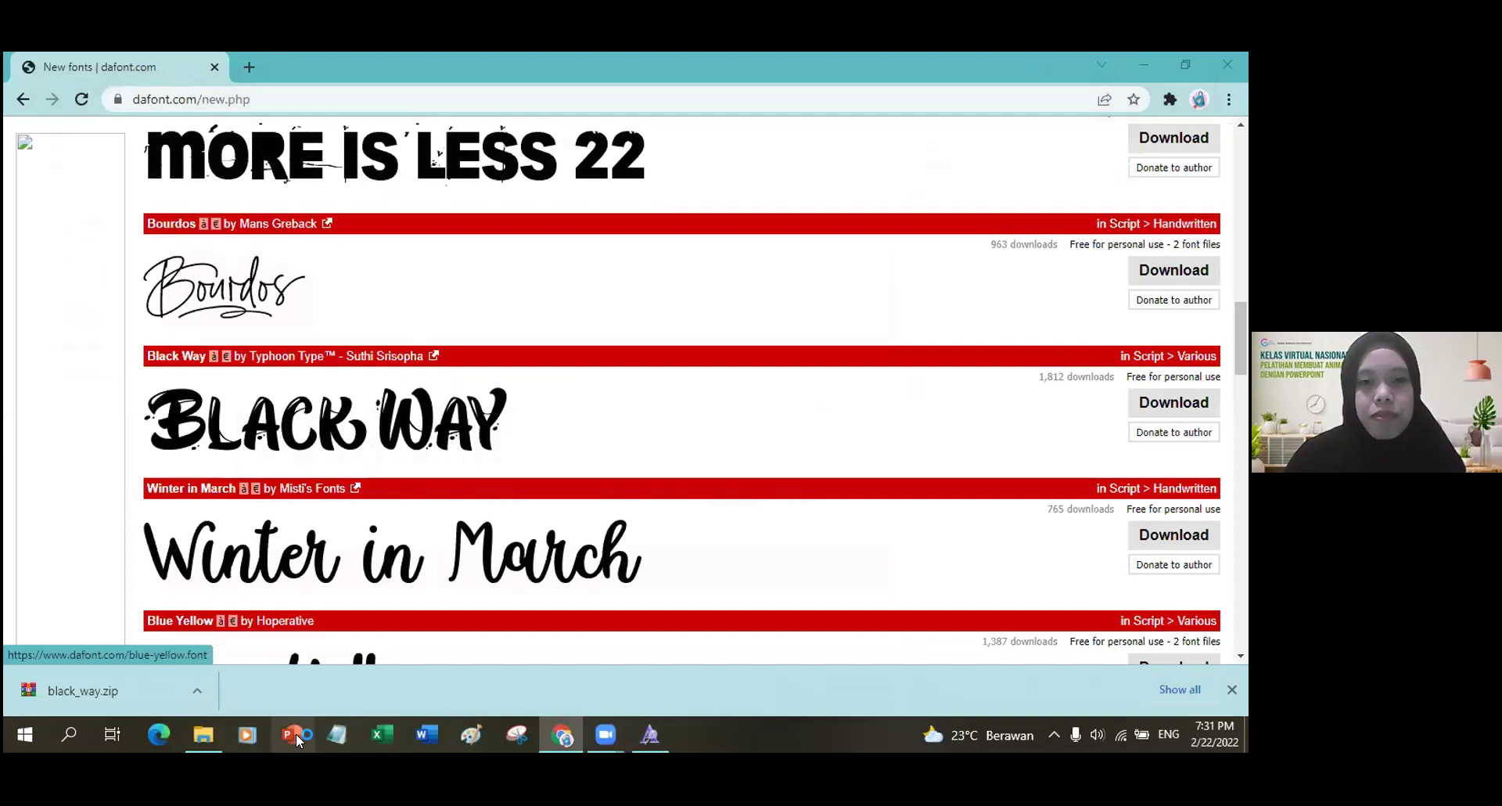
Start PowerPoint again and create a new blank presentation
{"action": "left_click", "coordinate": [294, 734]}
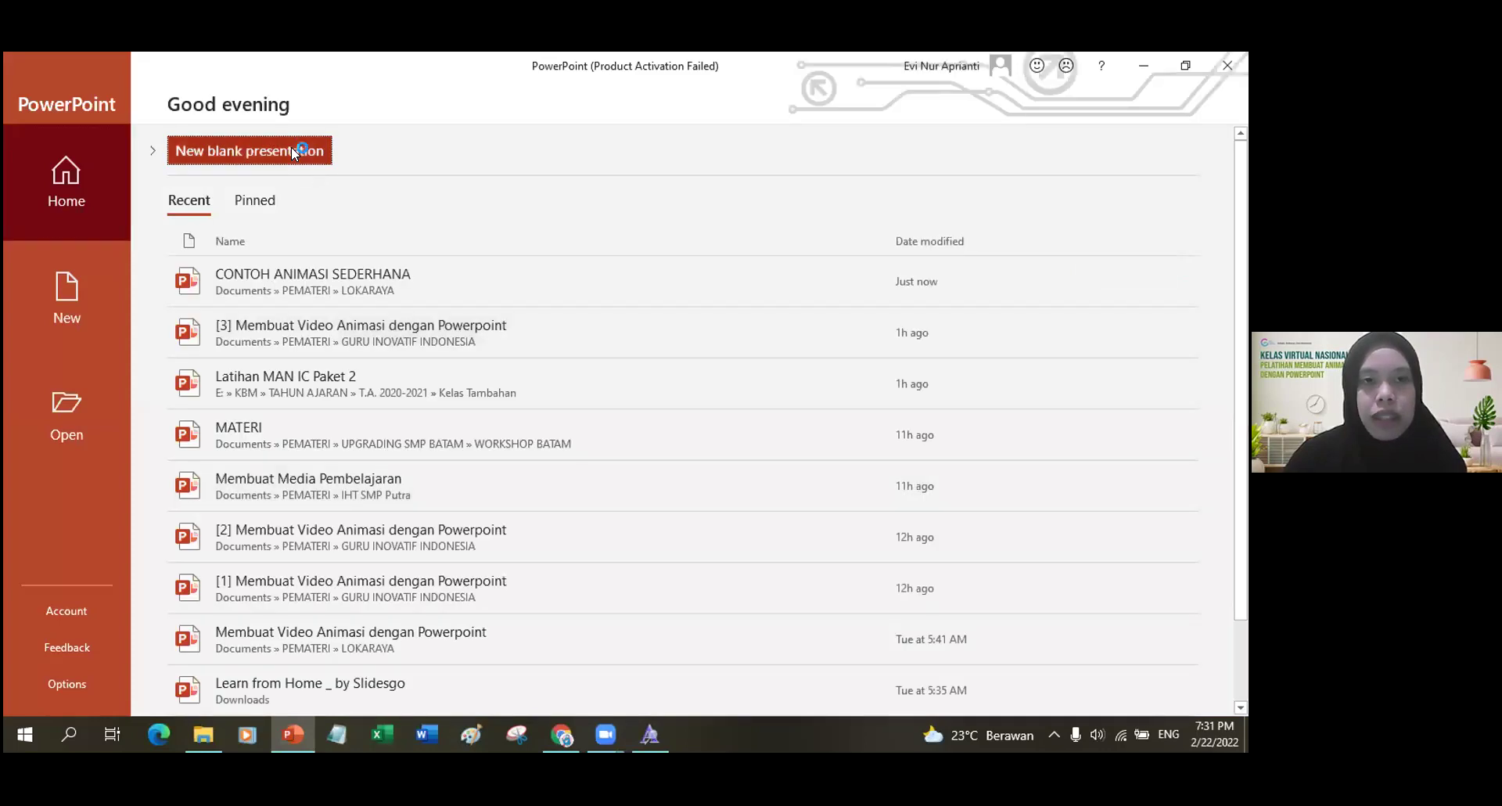
{"action": "left_click", "coordinate": [294, 151]}
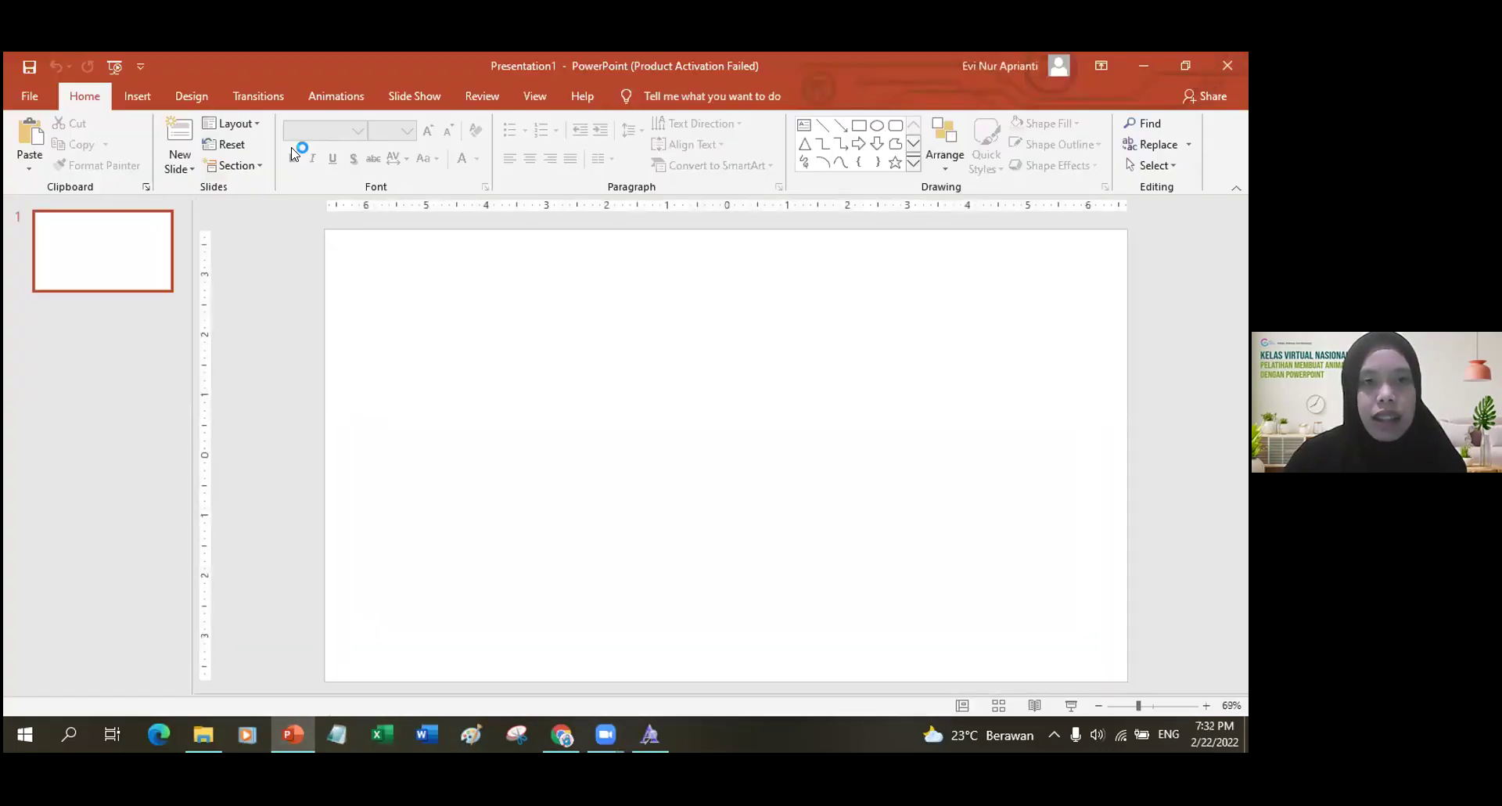
{"action": "left_click", "coordinate": [805, 569]}
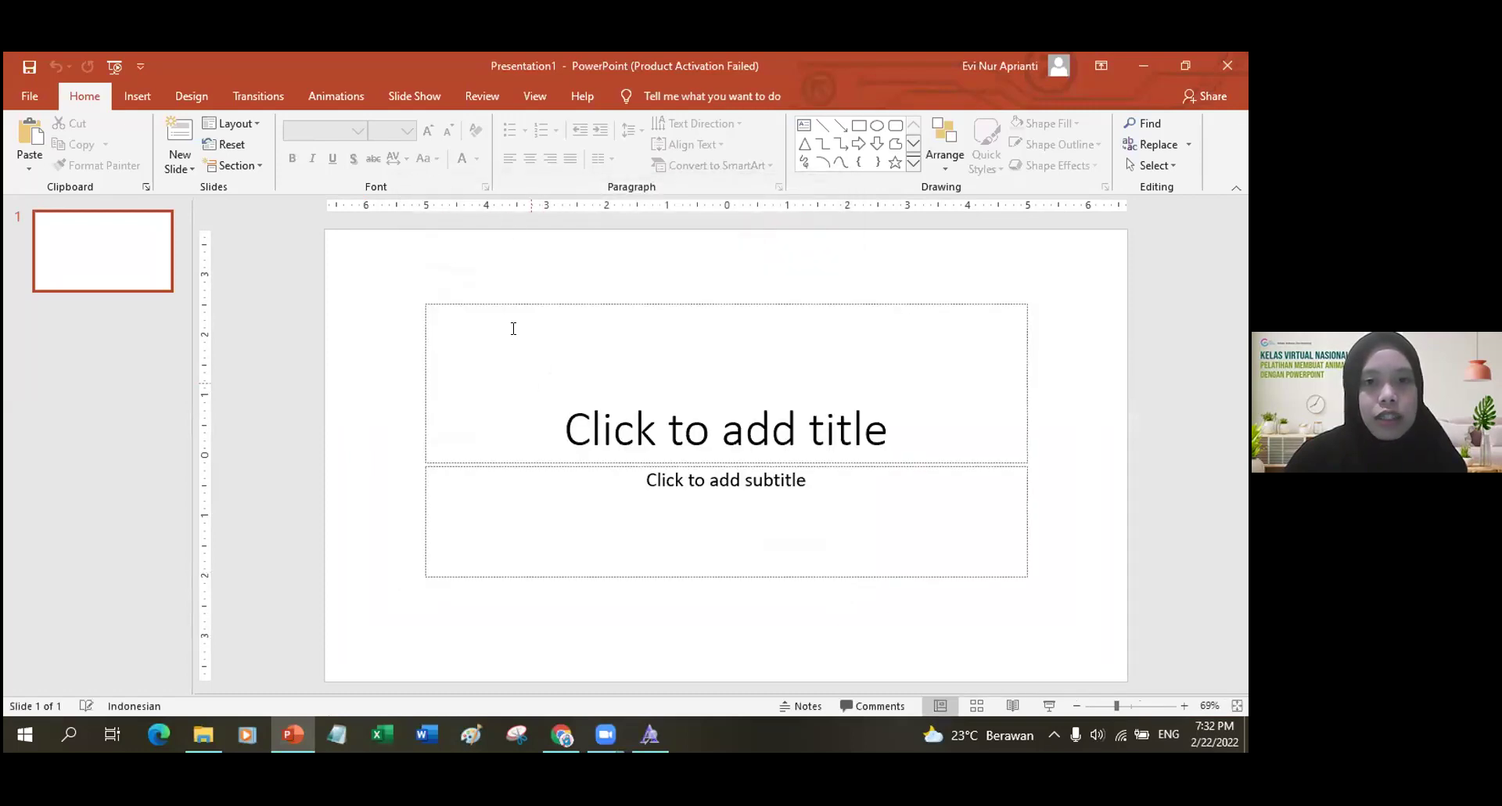
Set the title placeholder's font to Black Way - Personal Use and enter random capital letters as sample text
{"action": "left_click", "coordinate": [530, 311]}
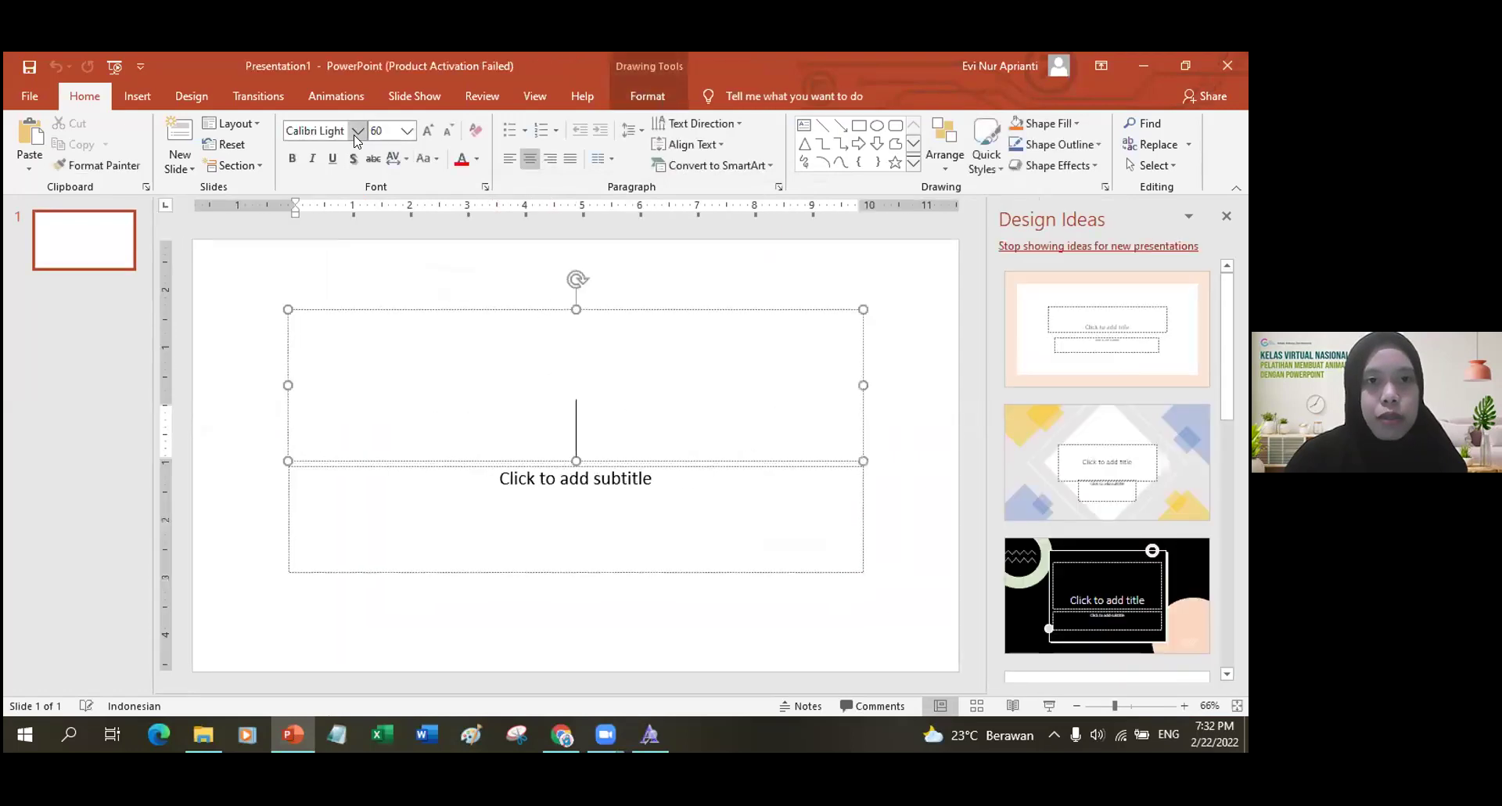
{"action": "left_click", "coordinate": [324, 131]}
{"action": "type", "text": "Bla"}
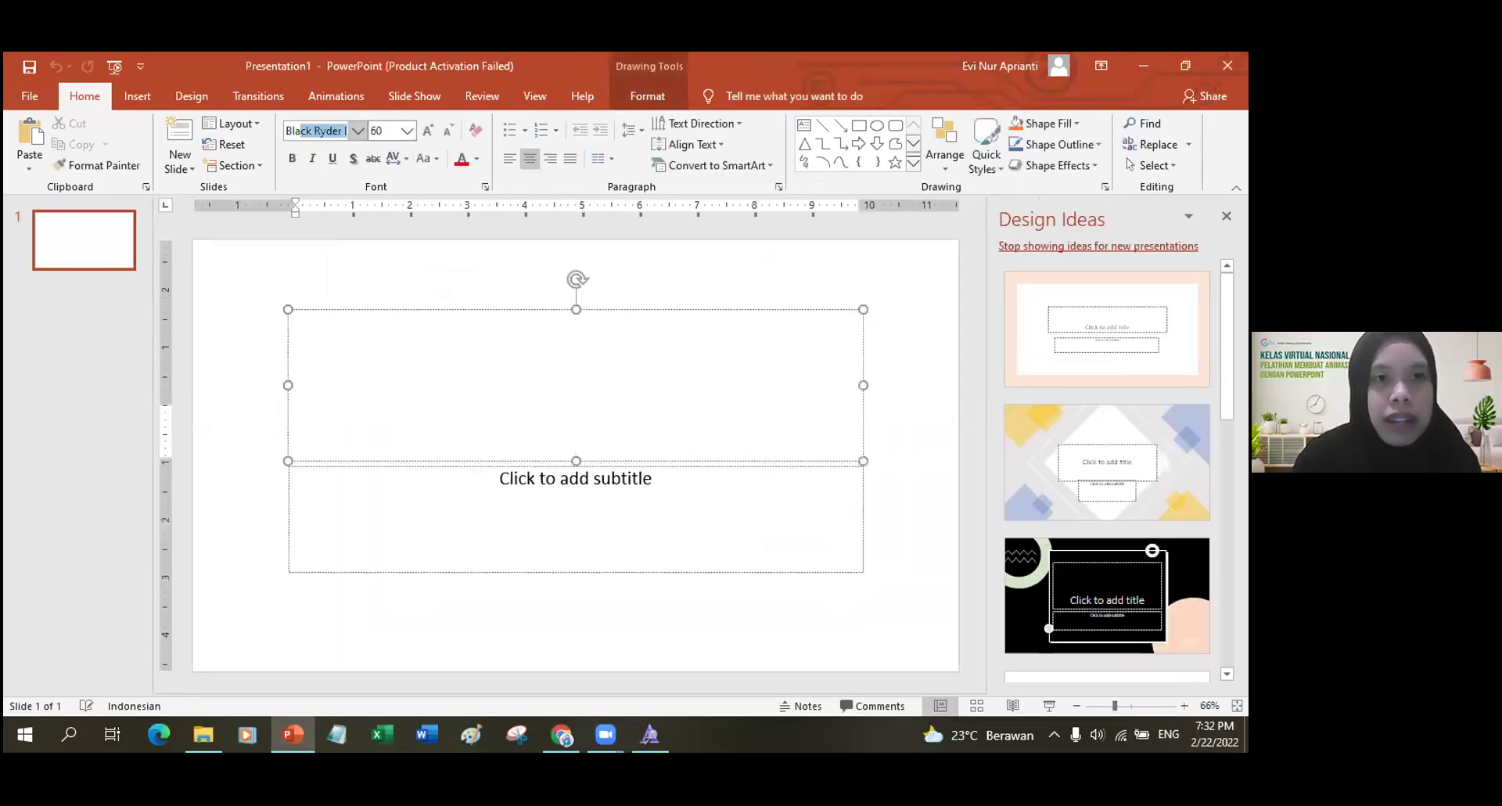
{"action": "type", "text": "ck Way -"}
{"action": "key", "text": "Return"}
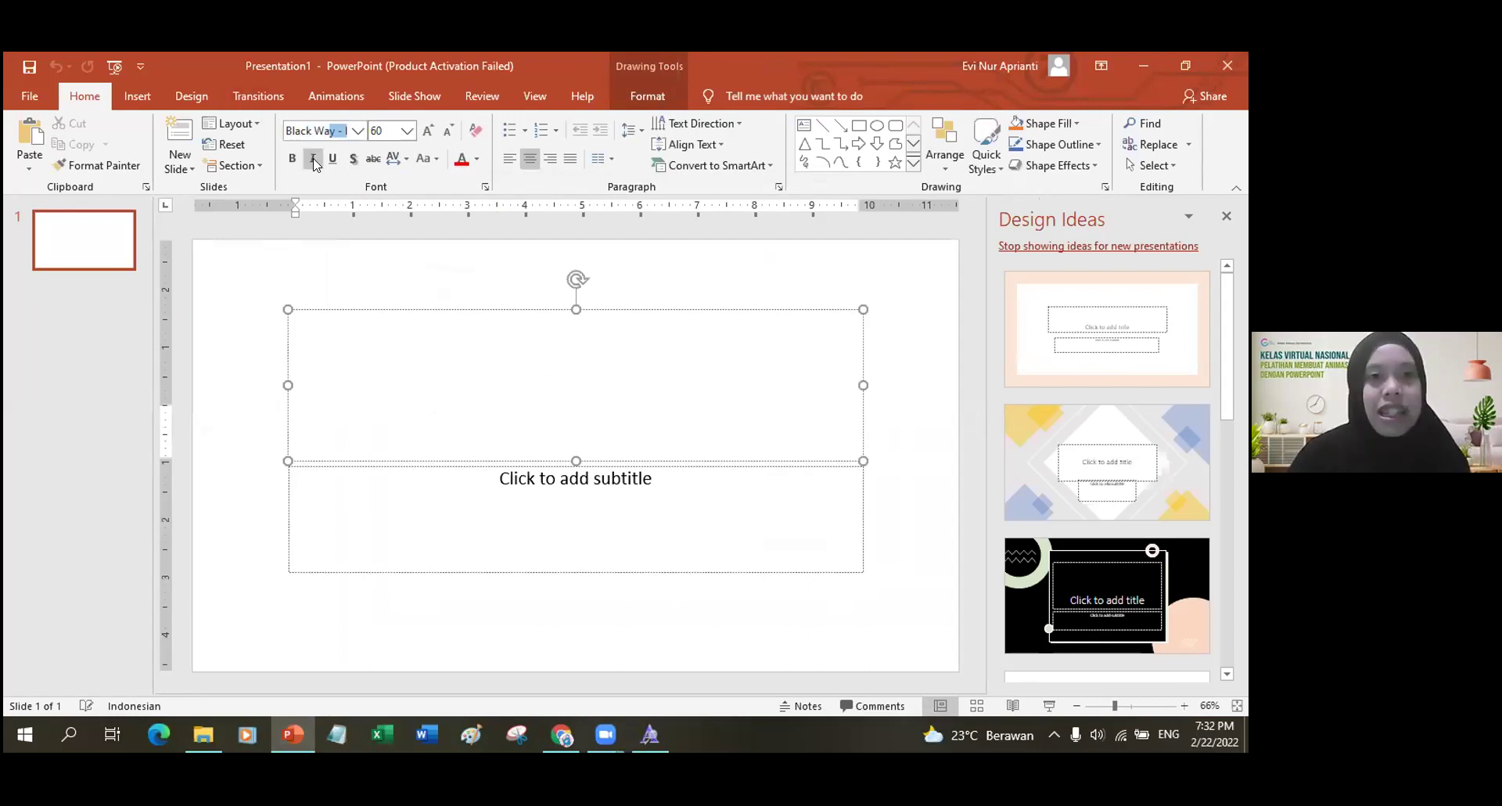
{"action": "type", "text": "JASADAKLJDSHFKSFJK"}
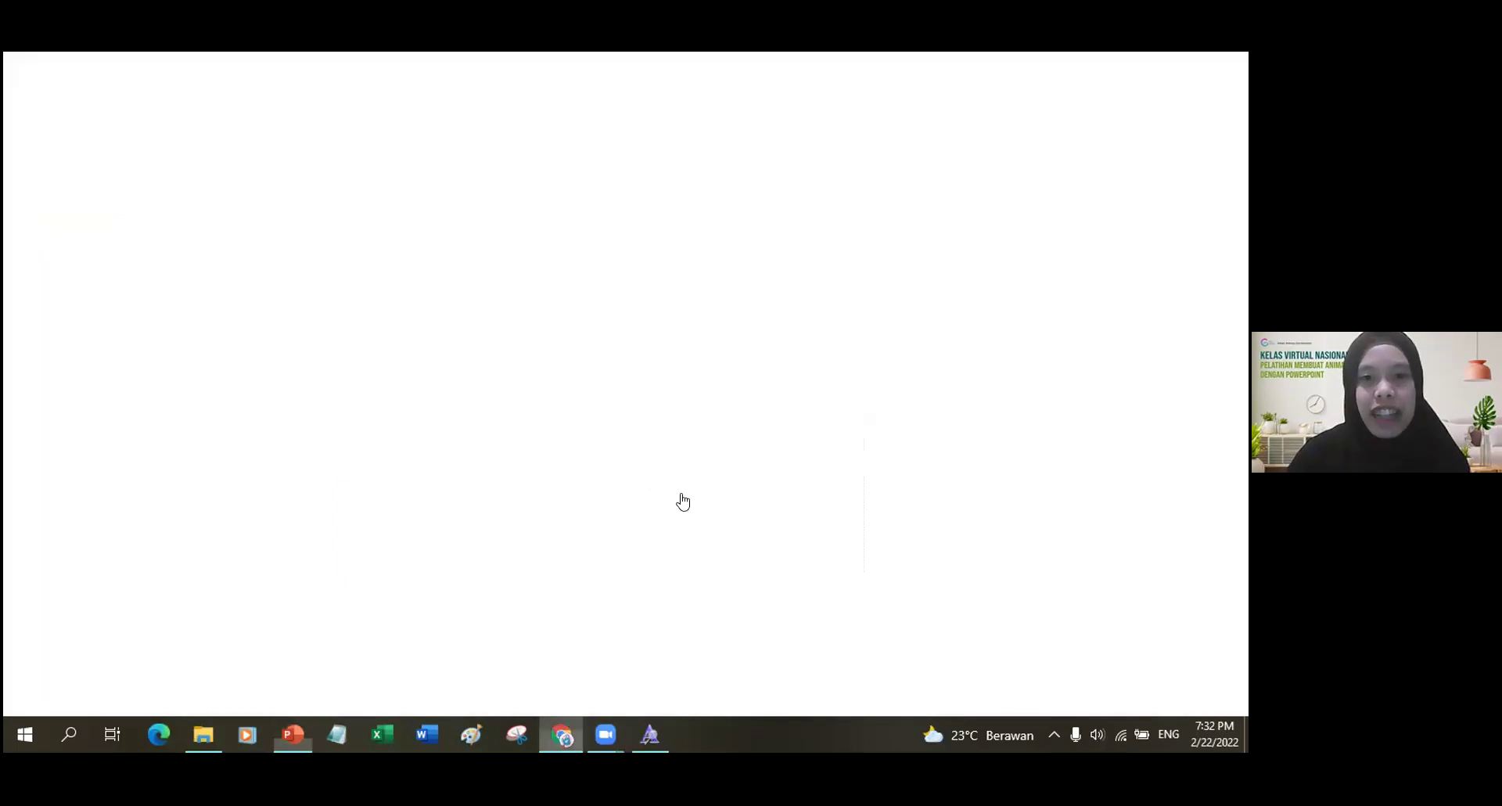
Switch back to Chrome and look through the available font styles in dafont's new fonts list
{"action": "left_click", "coordinate": [562, 734]}
{"action": "scroll", "coordinate": [534, 372], "scroll_direction": "up", "scroll_amount": 5}
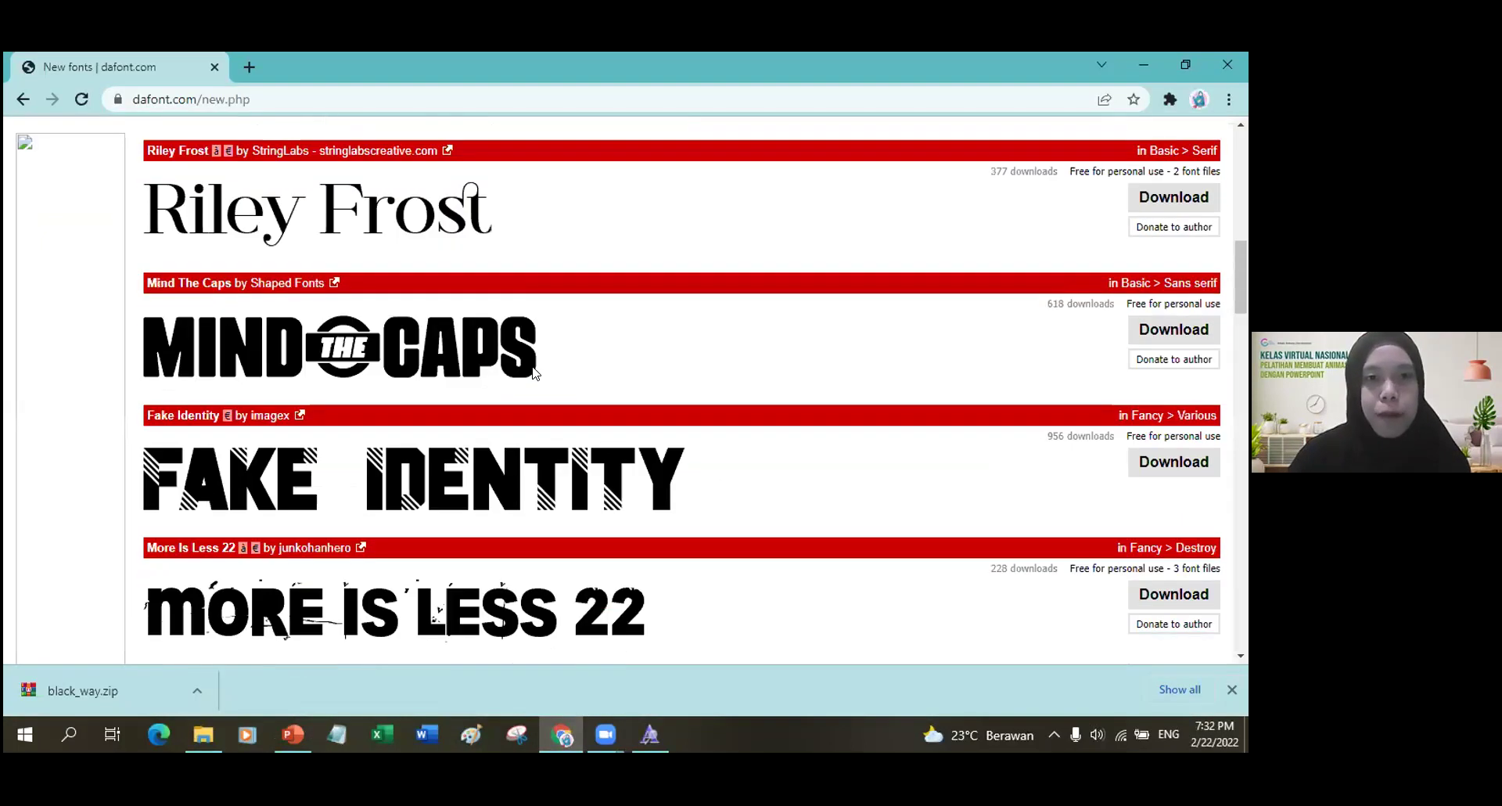
{"action": "scroll", "coordinate": [535, 372], "scroll_direction": "up", "scroll_amount": 10}
{"action": "scroll", "coordinate": [535, 374], "scroll_direction": "down", "scroll_amount": 3}
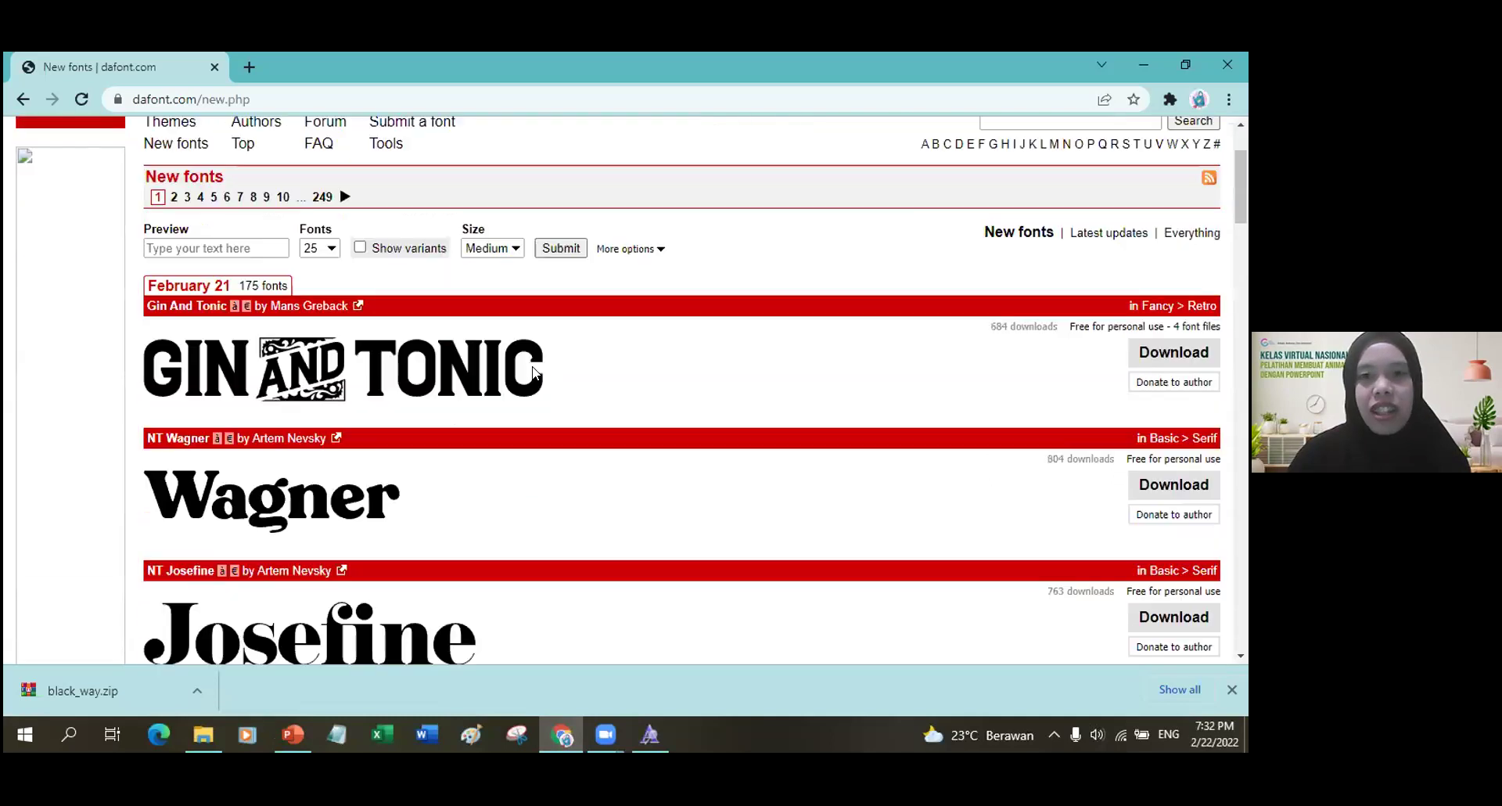
{"action": "scroll", "coordinate": [532, 374], "scroll_direction": "down", "scroll_amount": 10}
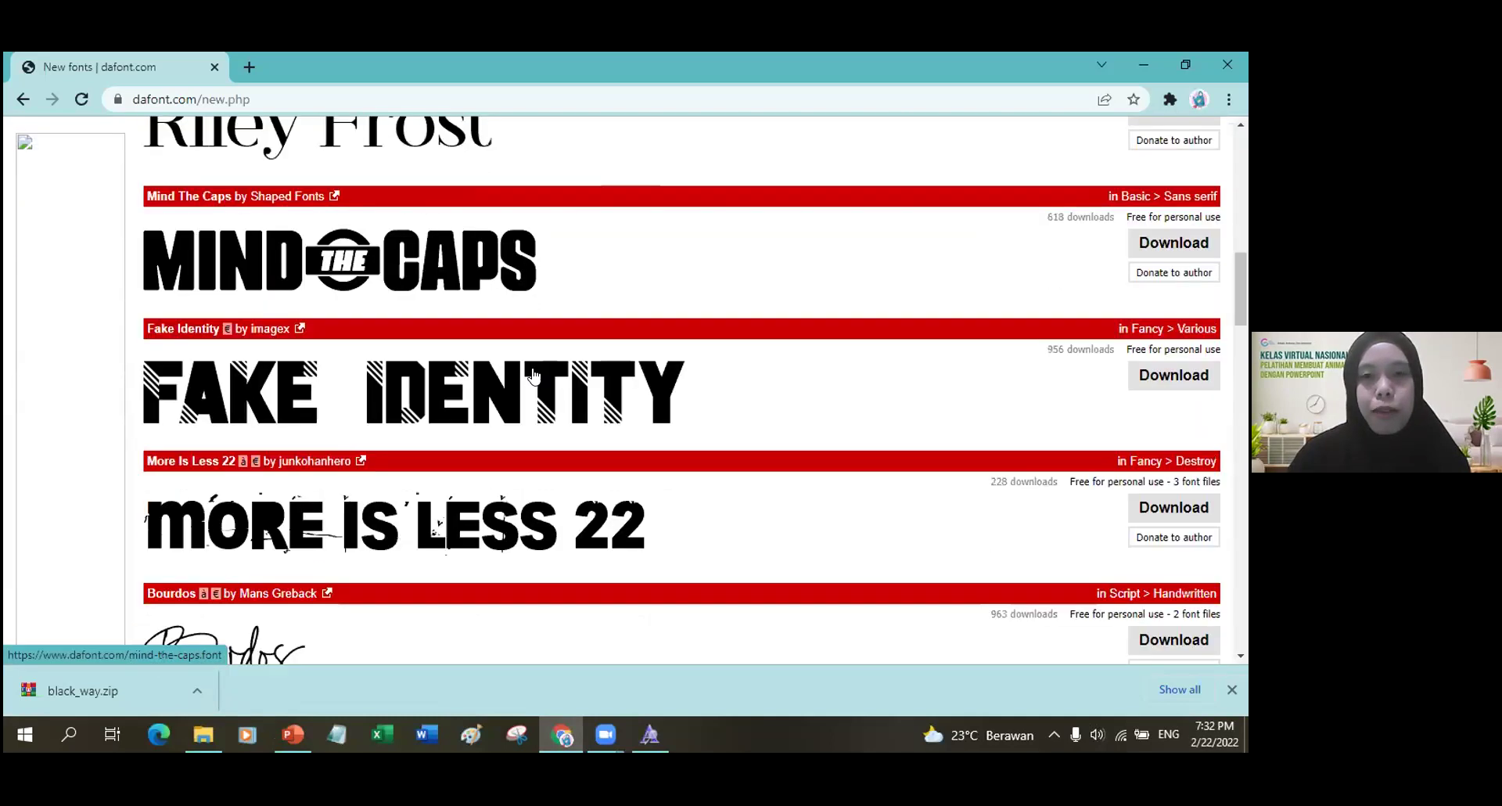
{"action": "scroll", "coordinate": [532, 376], "scroll_direction": "down", "scroll_amount": 1}
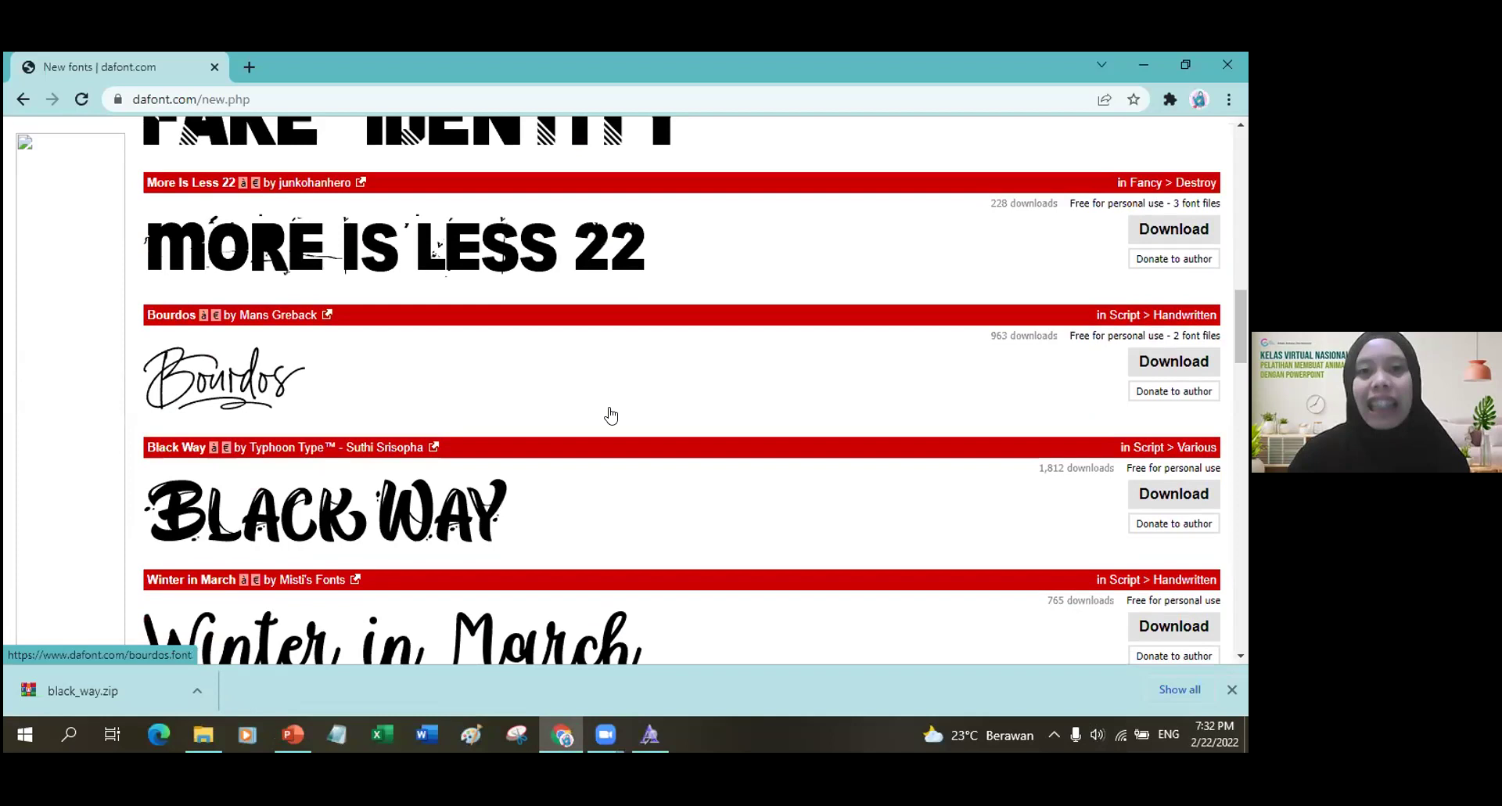
{"action": "scroll", "coordinate": [611, 415], "scroll_direction": "down", "scroll_amount": 4}
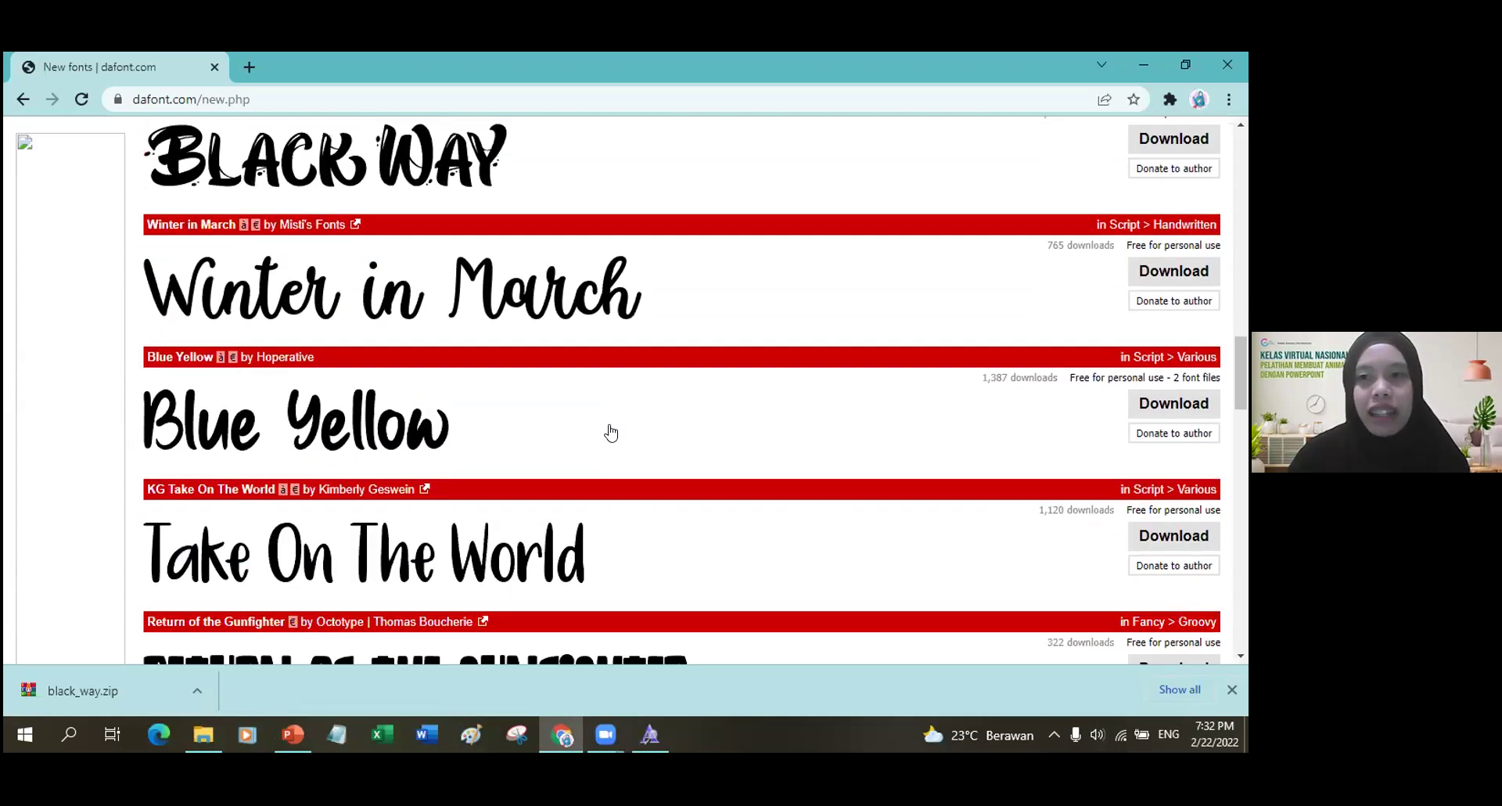
{"action": "scroll", "coordinate": [611, 432], "scroll_direction": "up", "scroll_amount": 1}
{"action": "scroll", "coordinate": [626, 439], "scroll_direction": "down", "scroll_amount": 4}
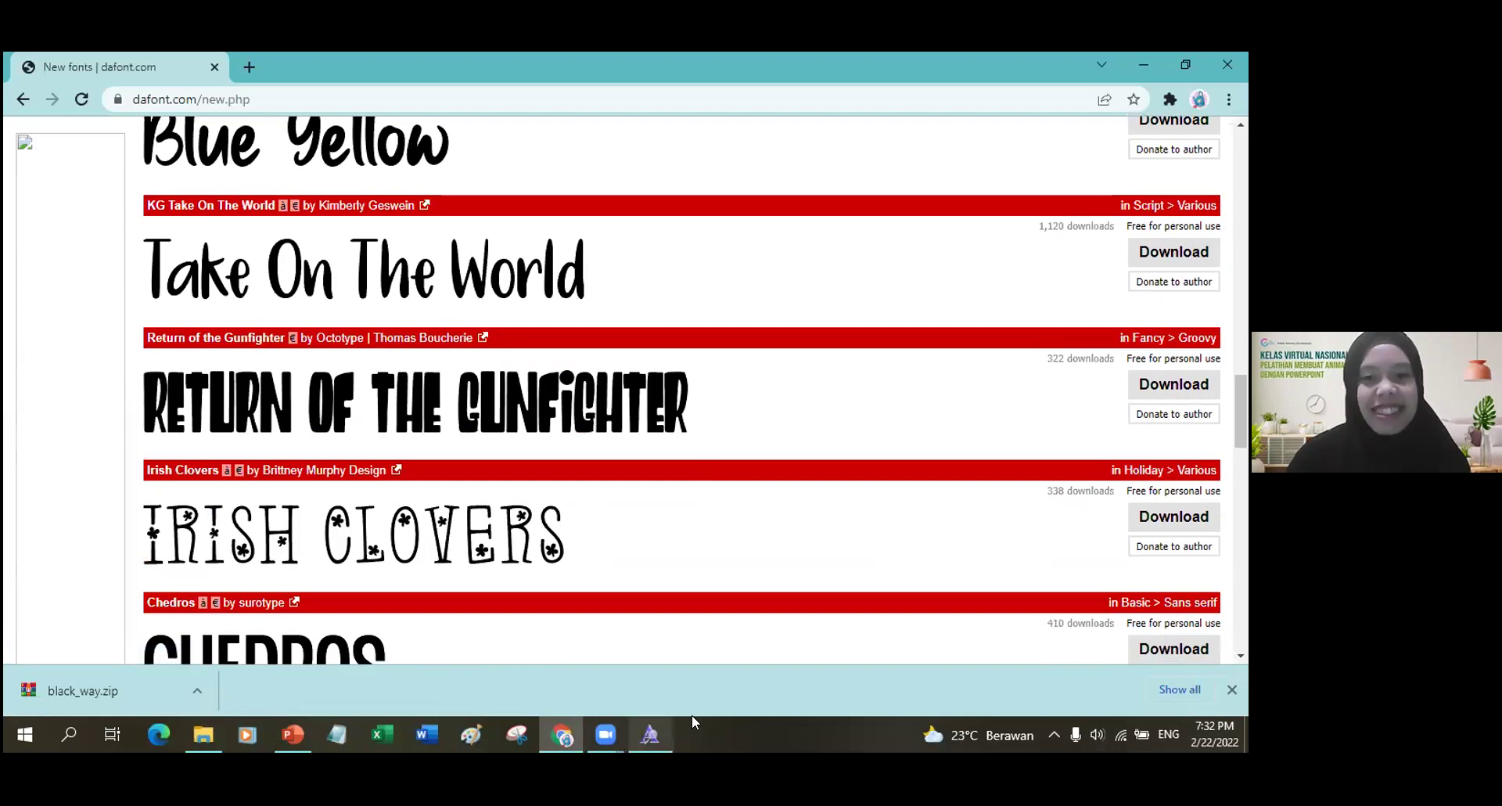
{"action": "mouse_move", "coordinate": [301, 734]}
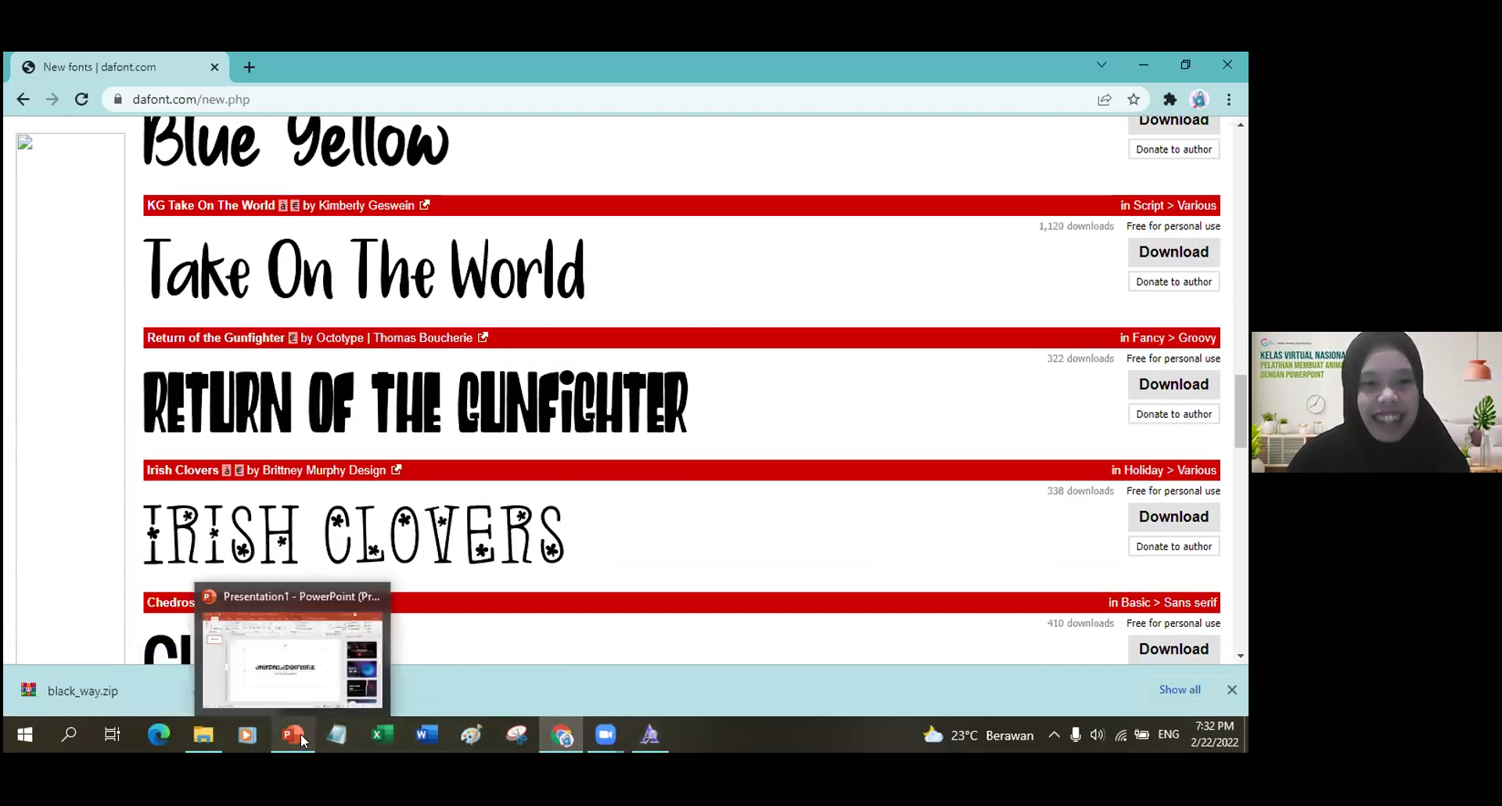